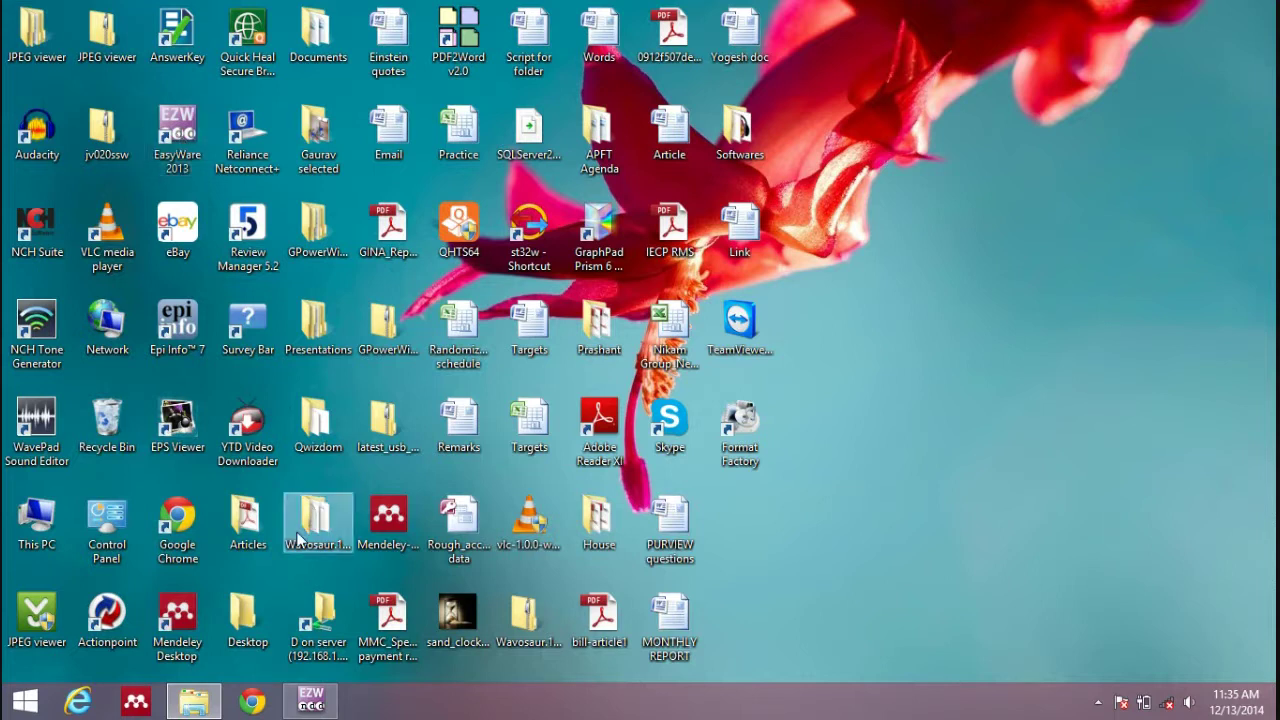
# - Bring EasyWare 2013 back up and show its File menu commands
pyautogui.click(310, 705)
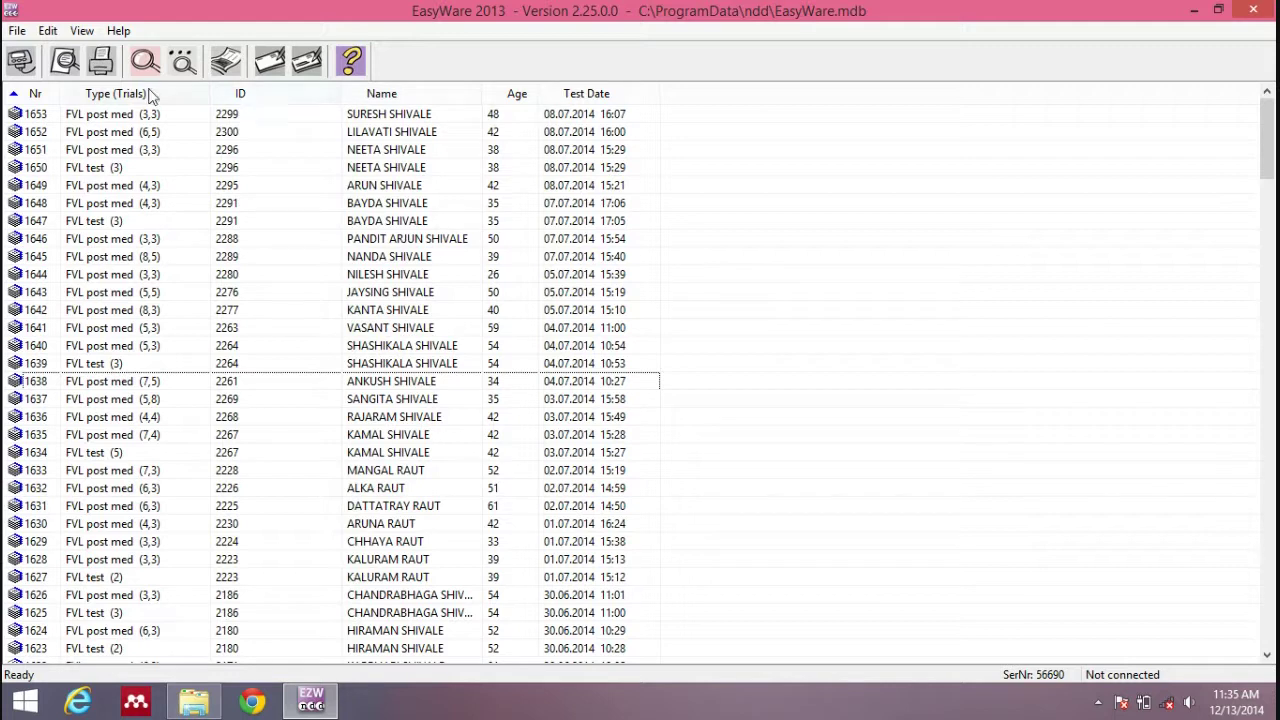
pyautogui.click(18, 32)
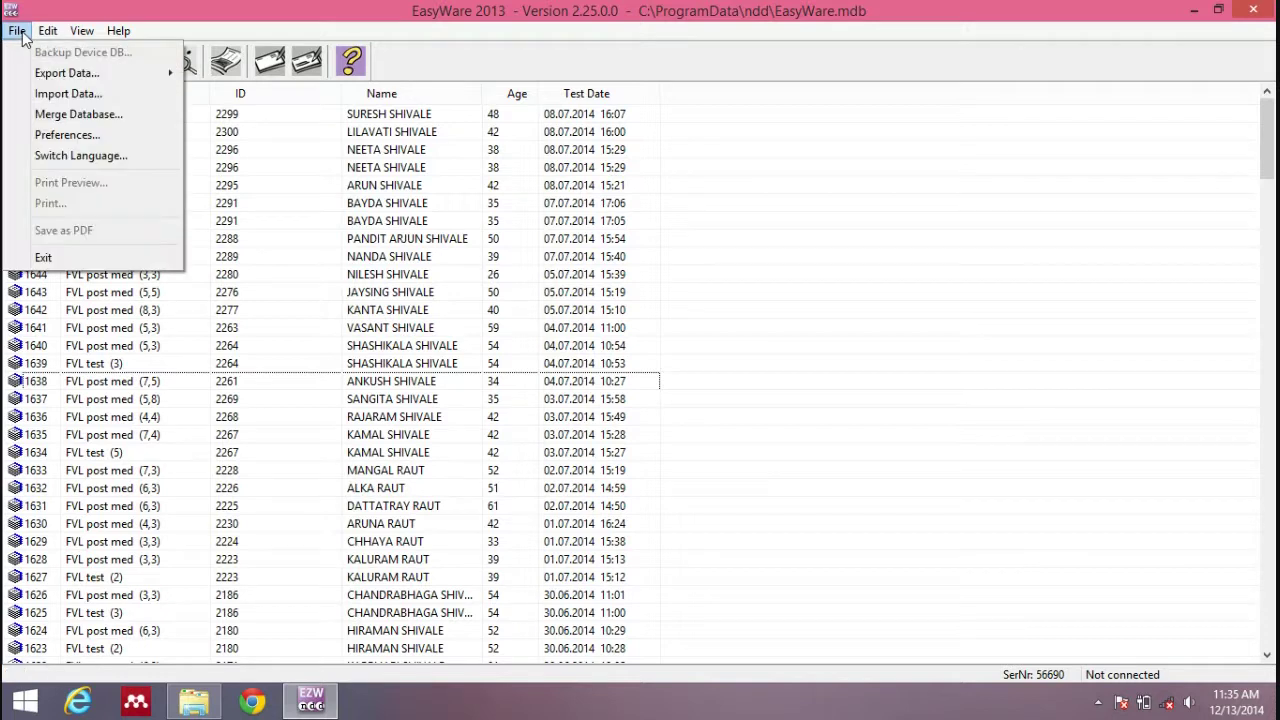
pyautogui.click(58, 140)
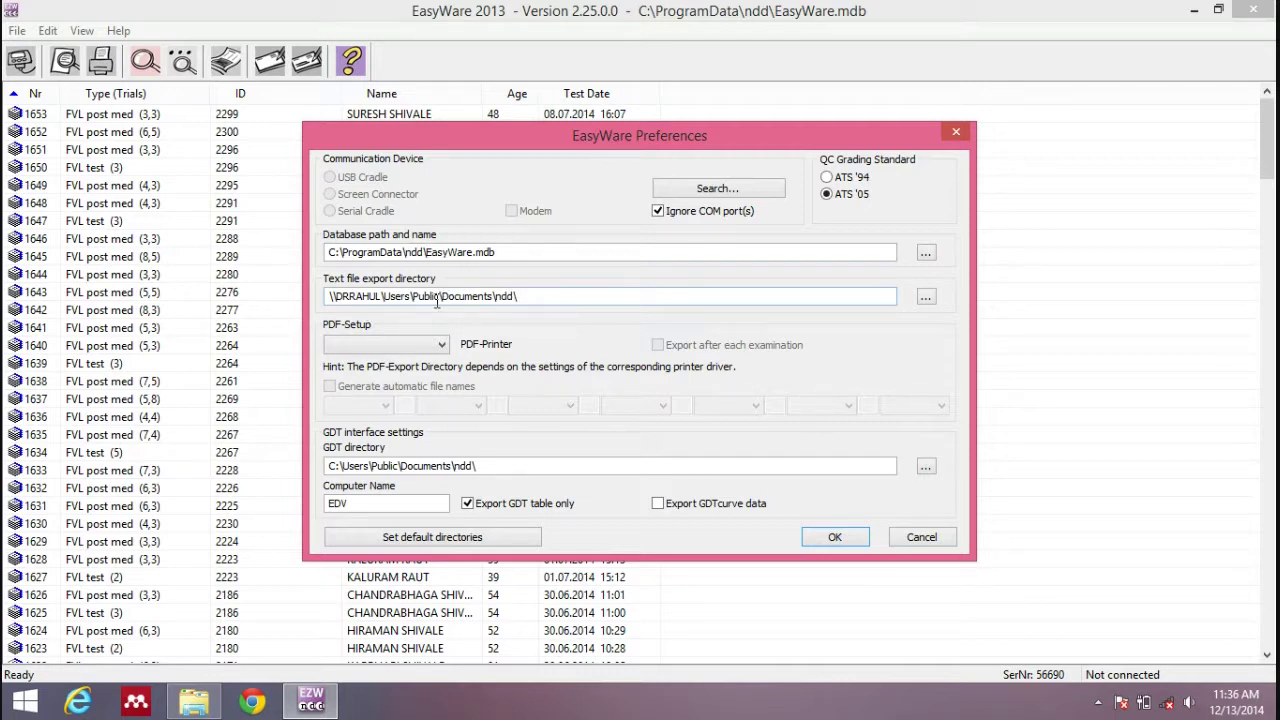
pyautogui.click(927, 300)
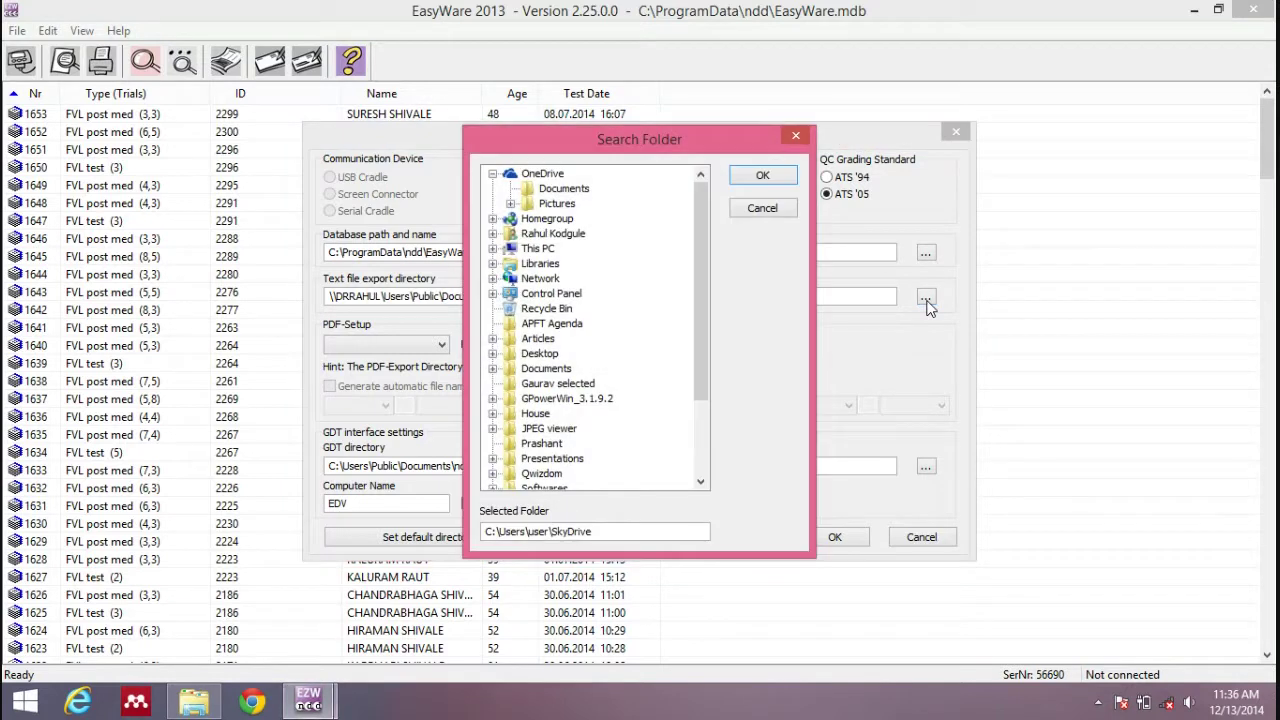
pyautogui.click(762, 209)
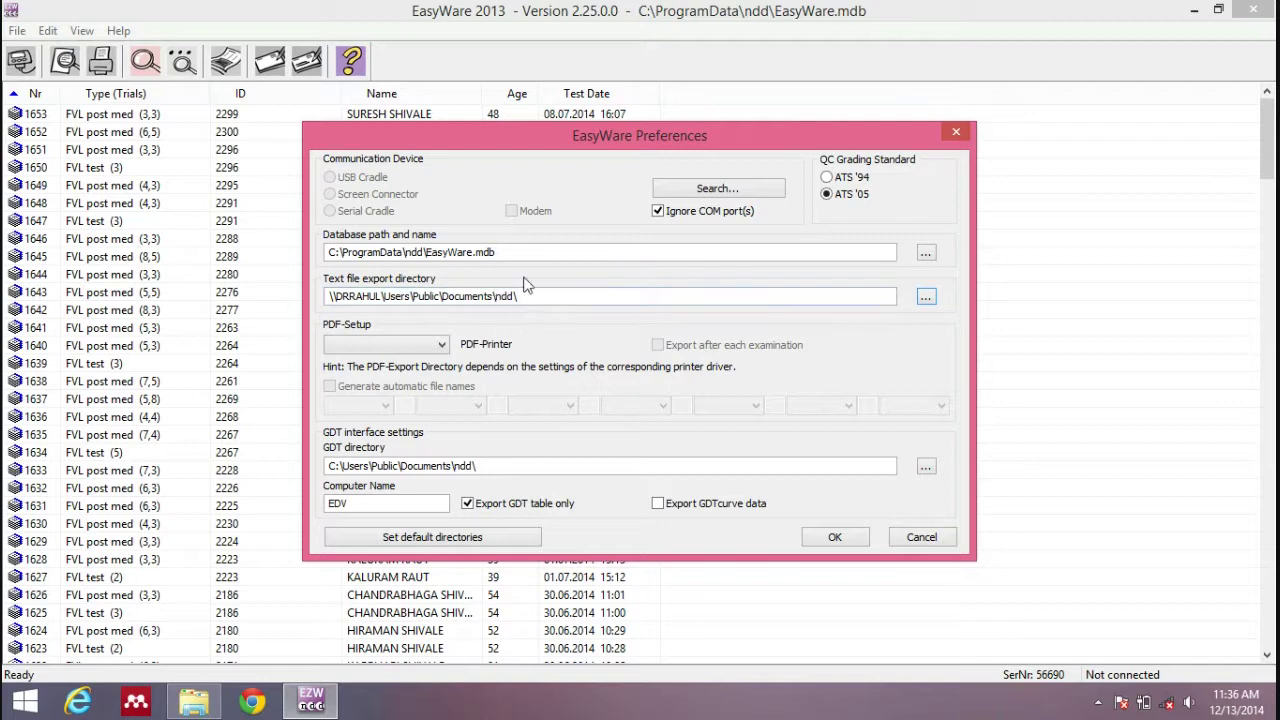
pyautogui.click(835, 538)
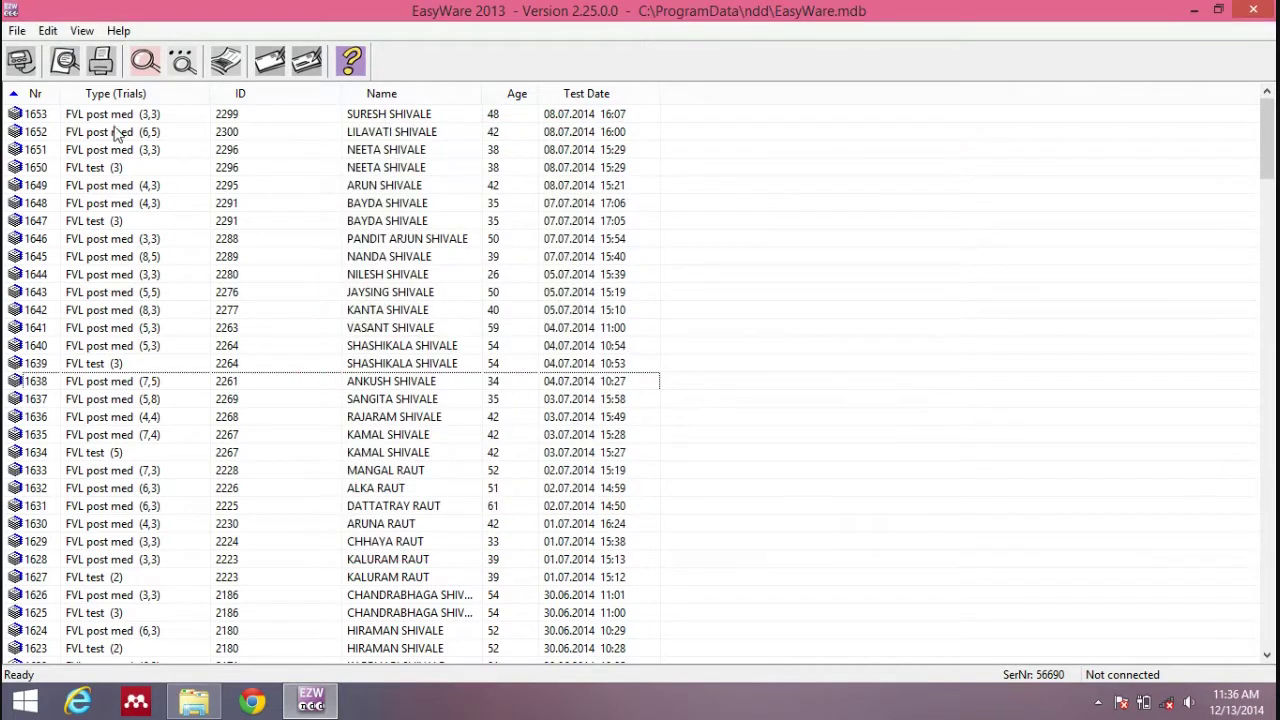
# - Run Text Export (CSV): All Records and acknowledge the 212-records-exported message
pyautogui.click(20, 35)
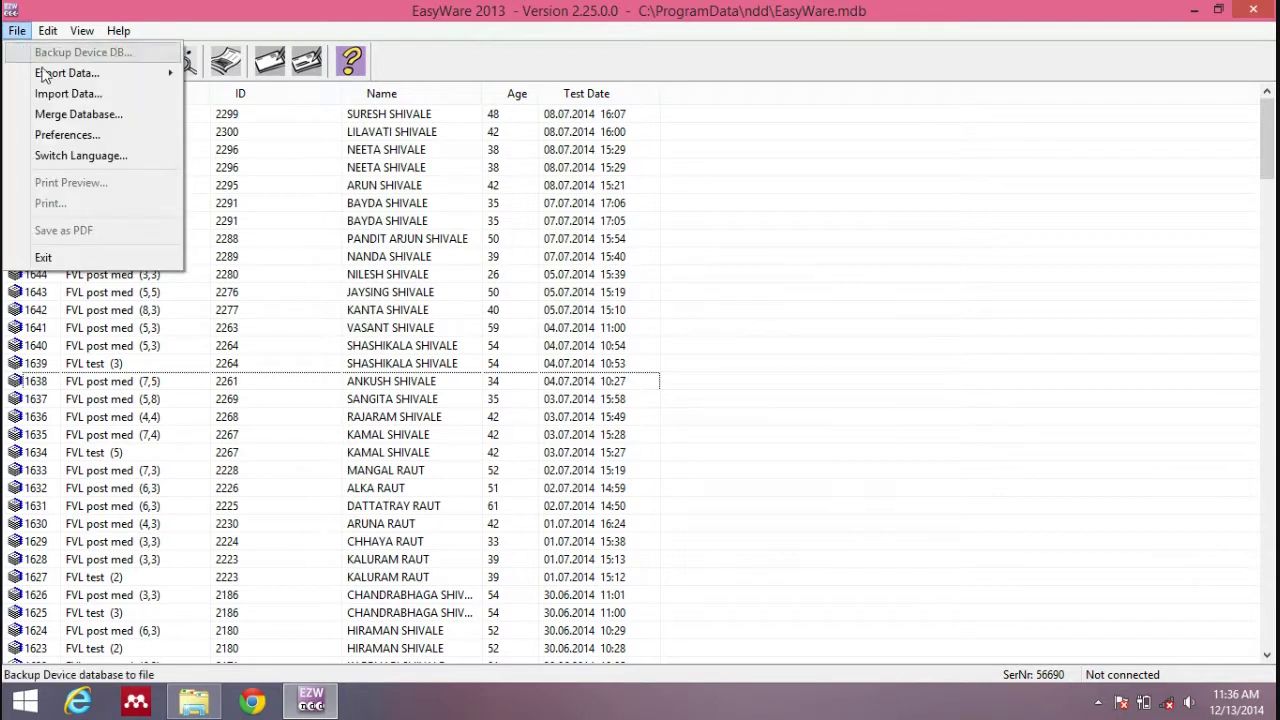
pyautogui.moveTo(80, 80)
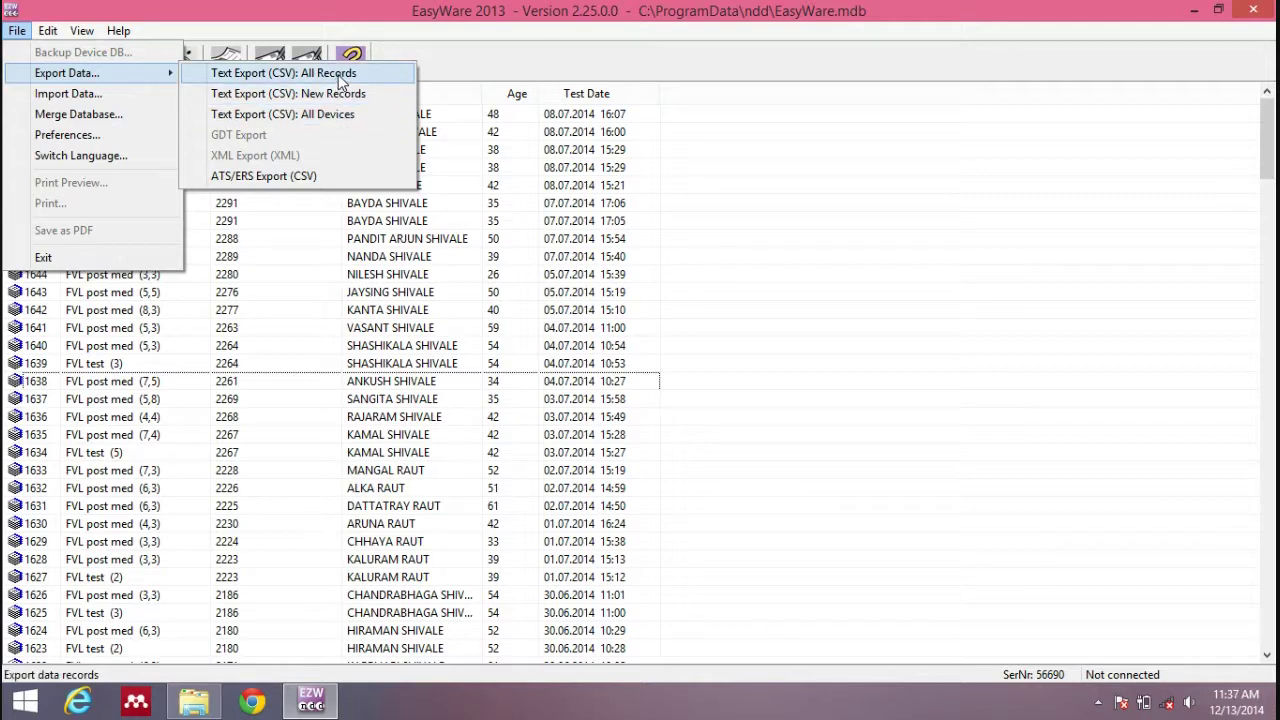
pyautogui.click(342, 78)
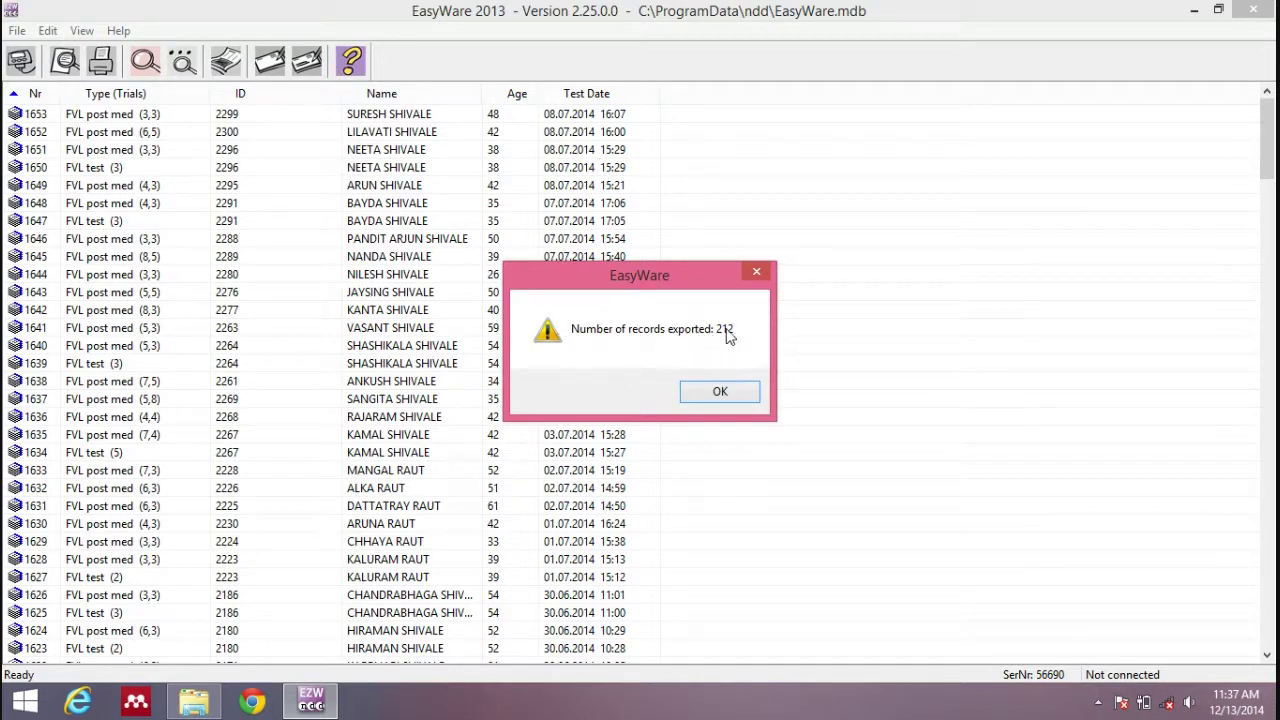
pyautogui.click(721, 392)
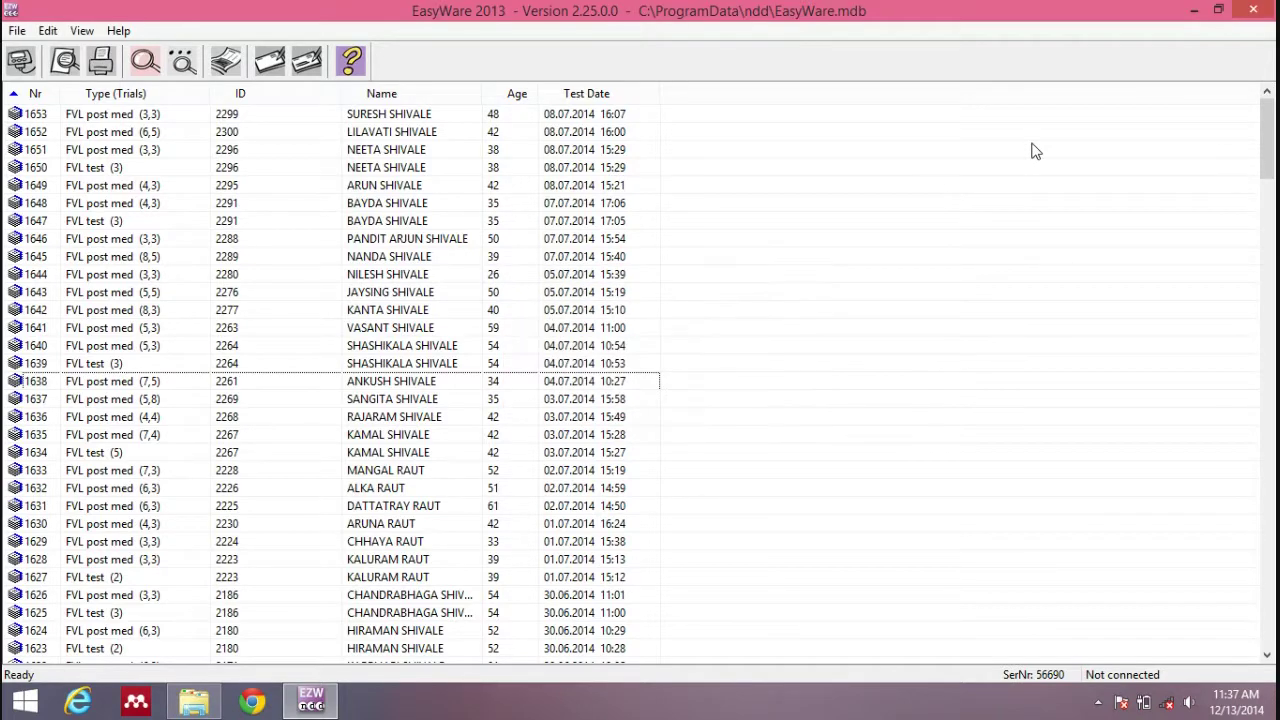
pyautogui.click(1194, 12)
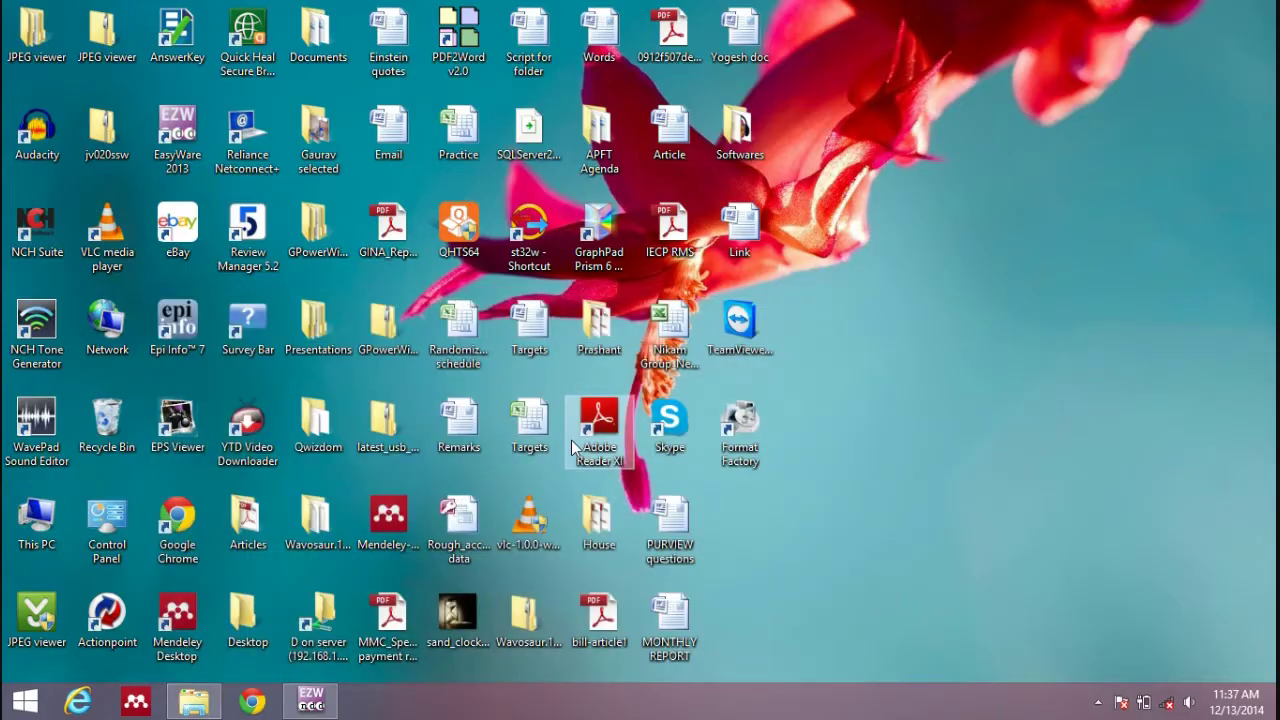
pyautogui.doubleClick(37, 517)
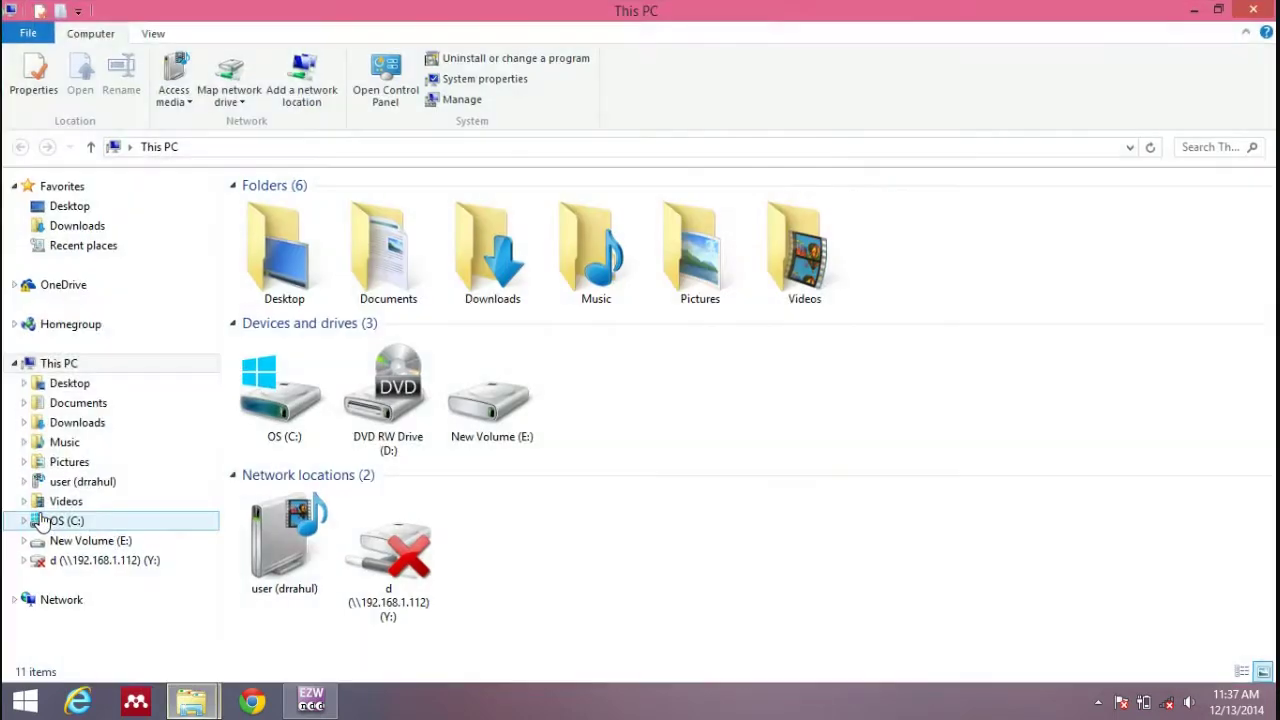
pyautogui.doubleClick(296, 420)
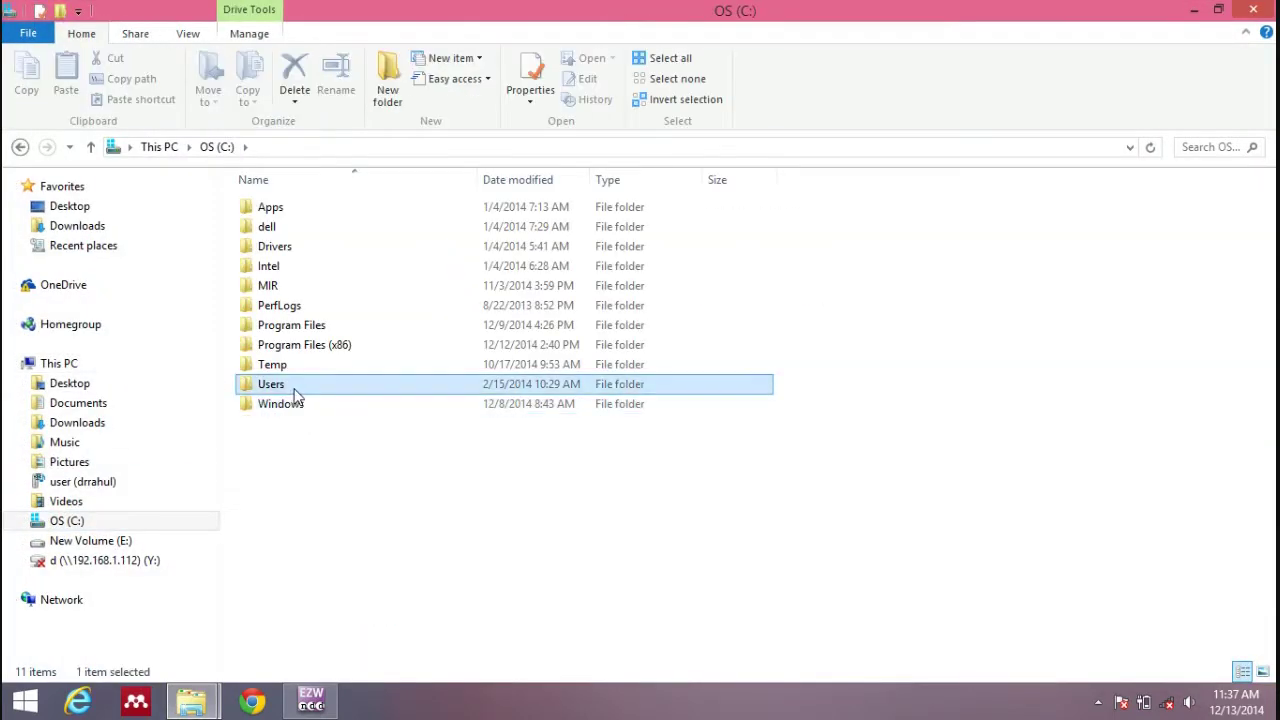
pyautogui.doubleClick(293, 390)
pyautogui.doubleClick(315, 210)
pyautogui.doubleClick(318, 230)
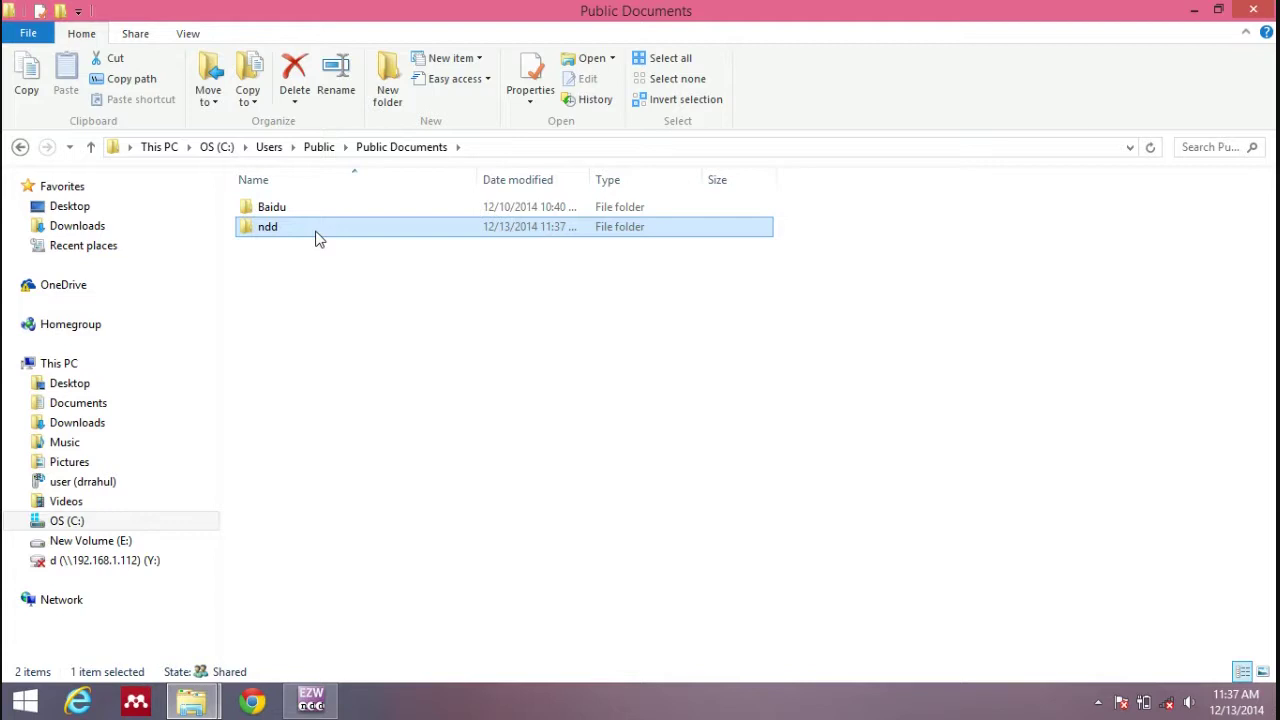
pyautogui.doubleClick(318, 232)
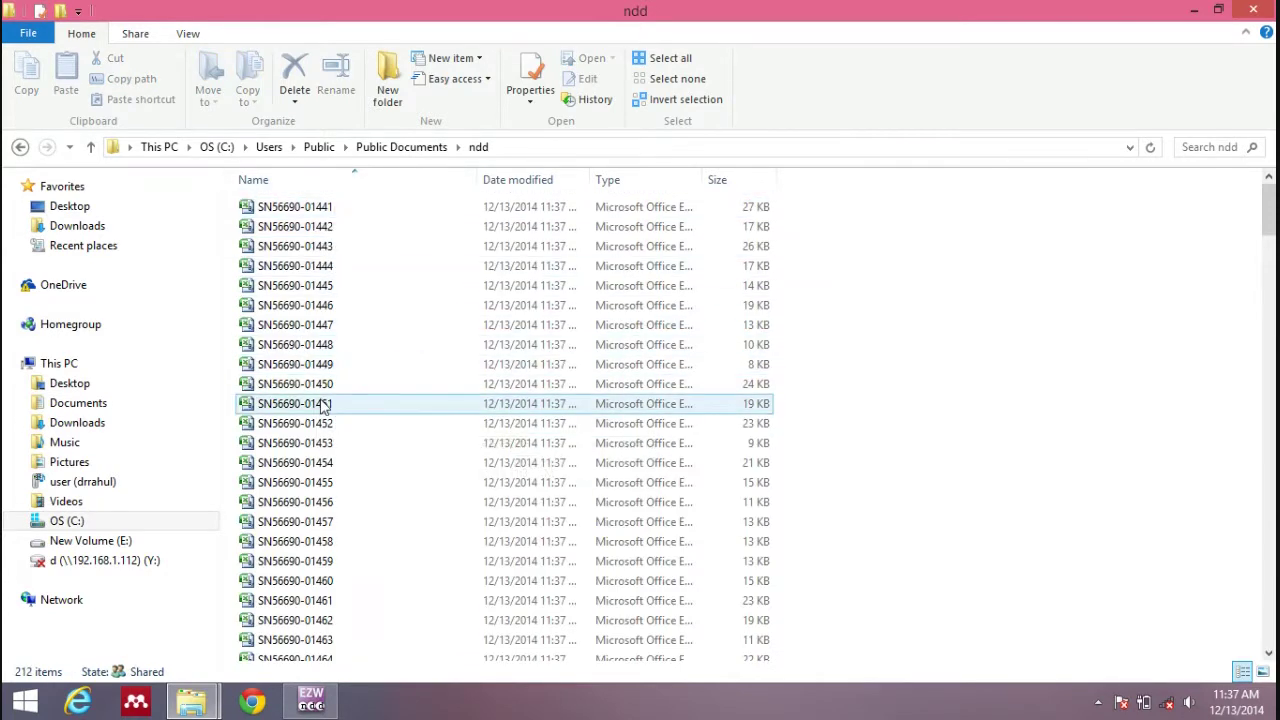
pyautogui.doubleClick(350, 210)
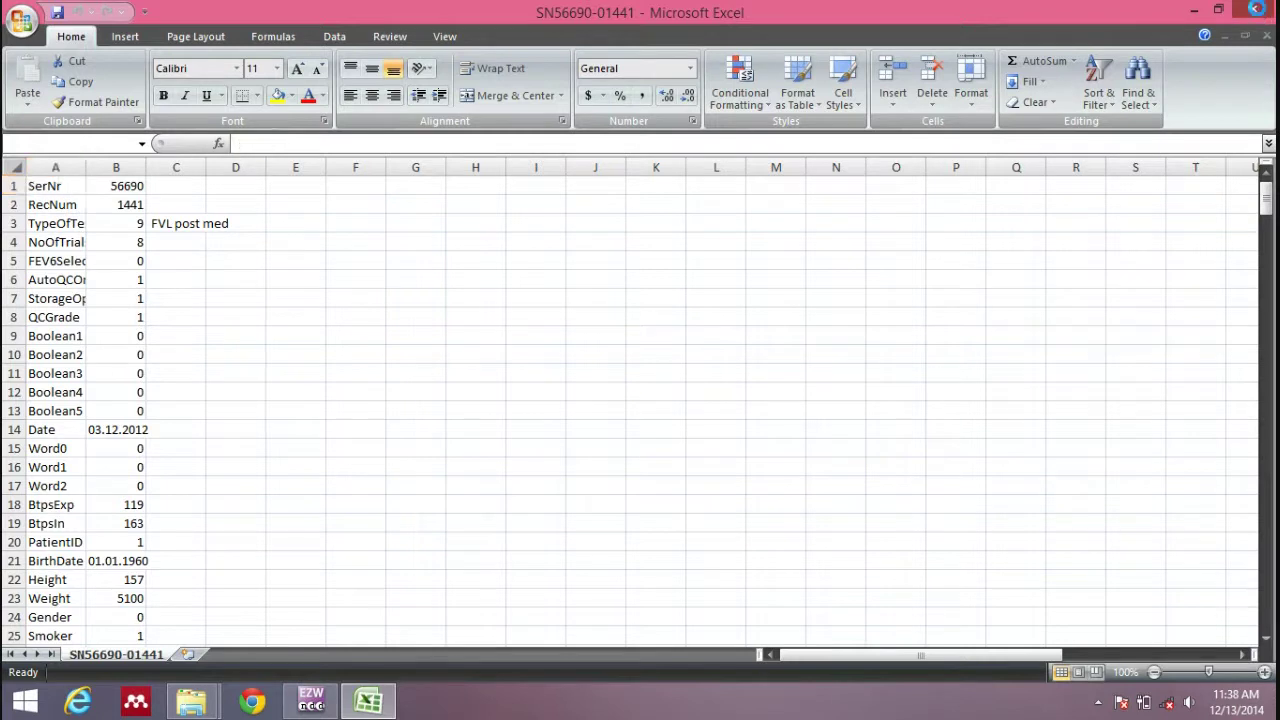
# - Close Excel to return to the ndd folder in File Explorer
pyautogui.click(1256, 10)
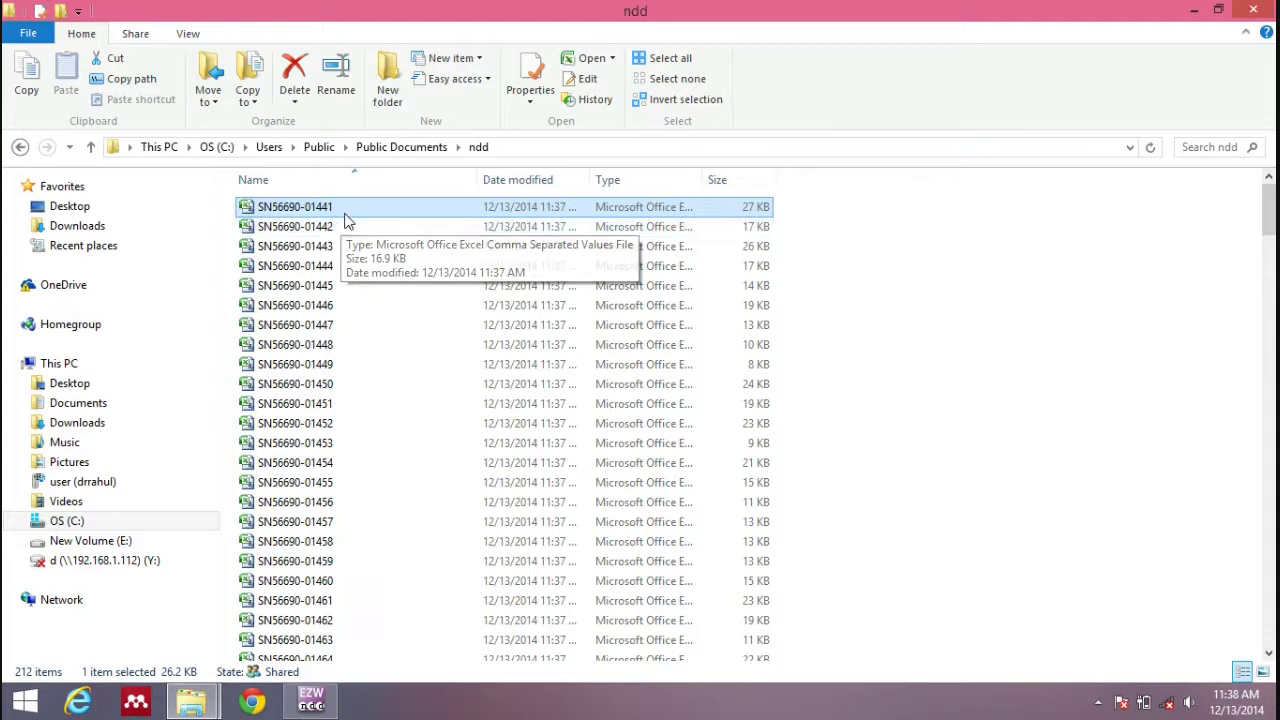
# - Select all 212 exported files in the ndd folder and delete them
pyautogui.click(347, 210)
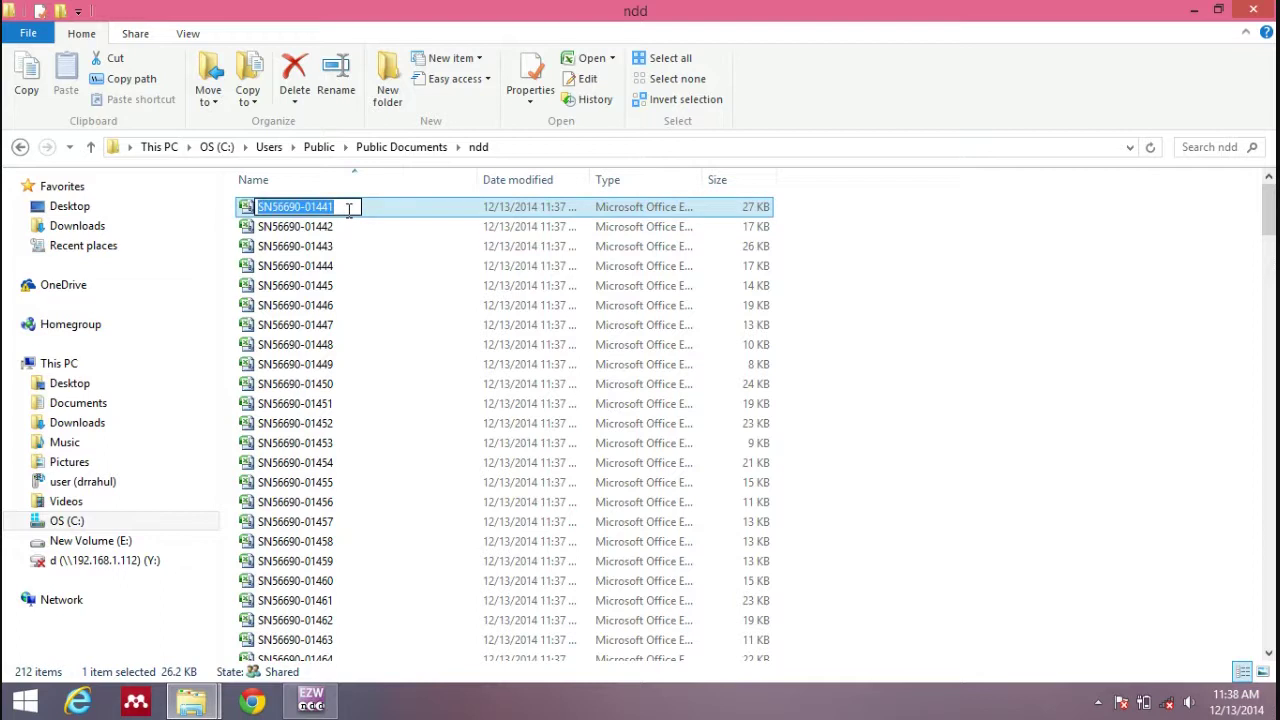
pyautogui.click(415, 211)
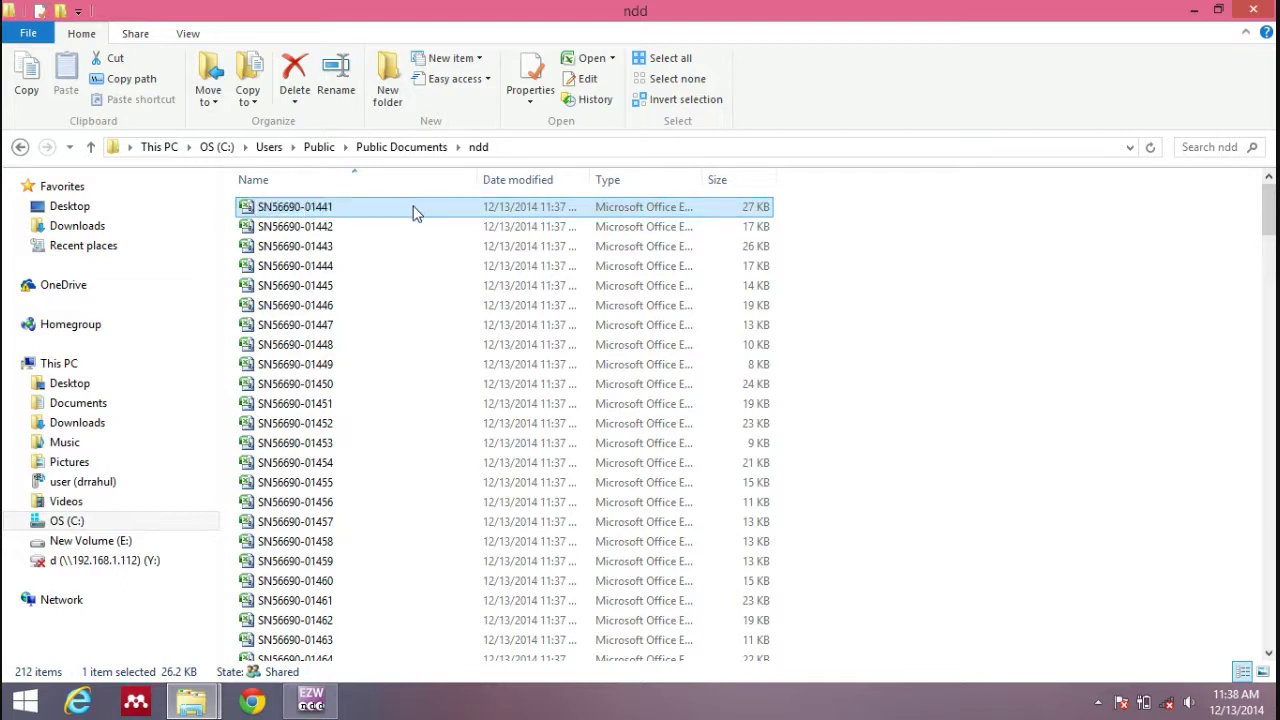
pyautogui.hotkey('ctrl', 'a')
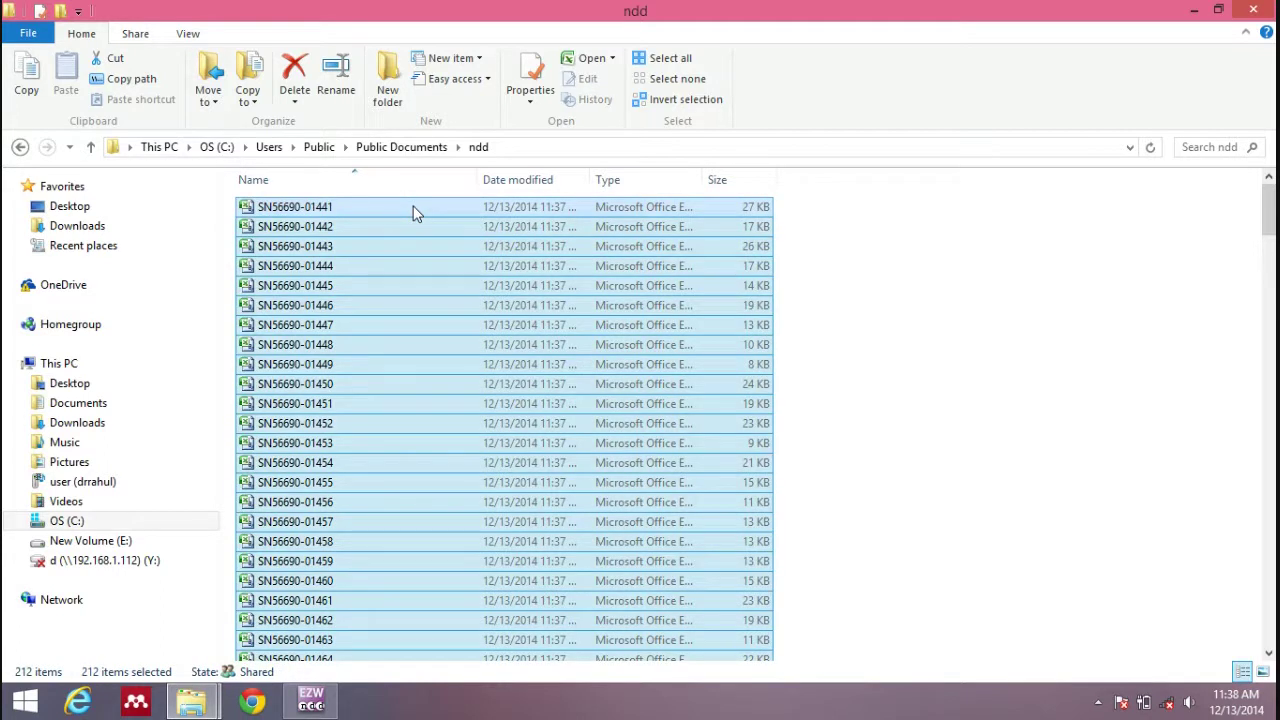
pyautogui.press('Delete')
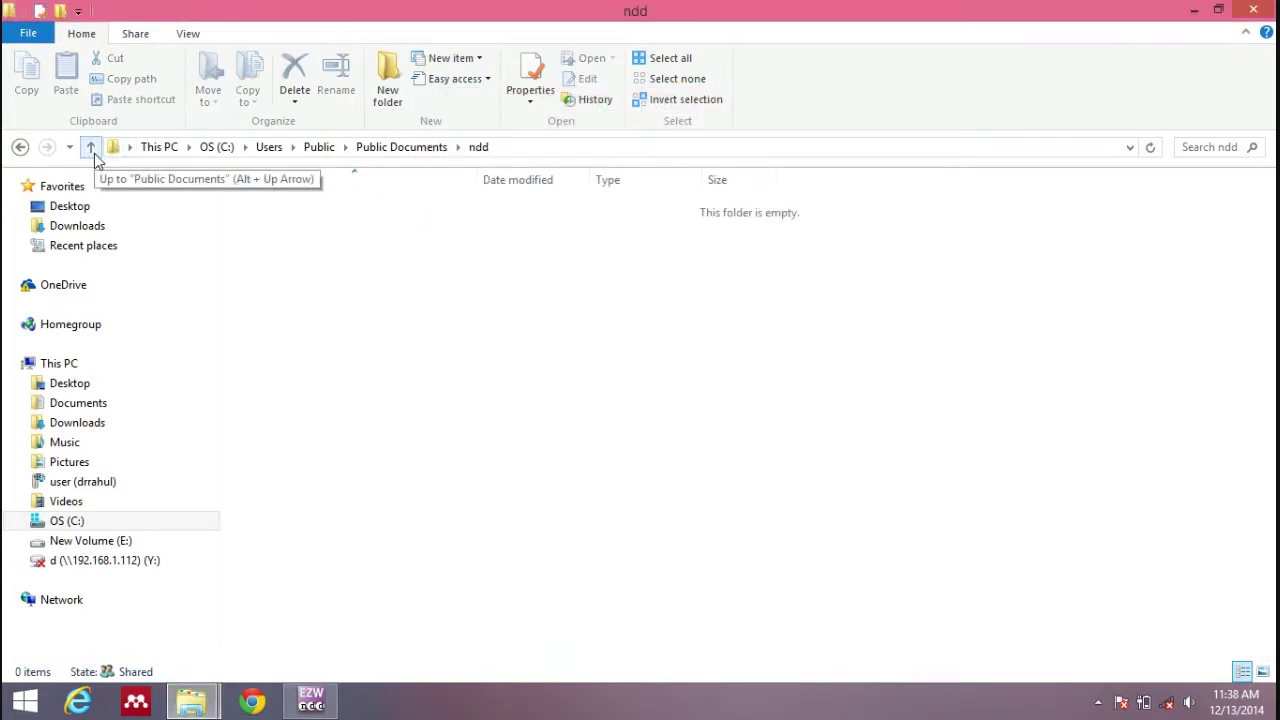
# - Export all devices' records as CSV, saving EasyWareDBExport to the Desktop
pyautogui.click(1255, 11)
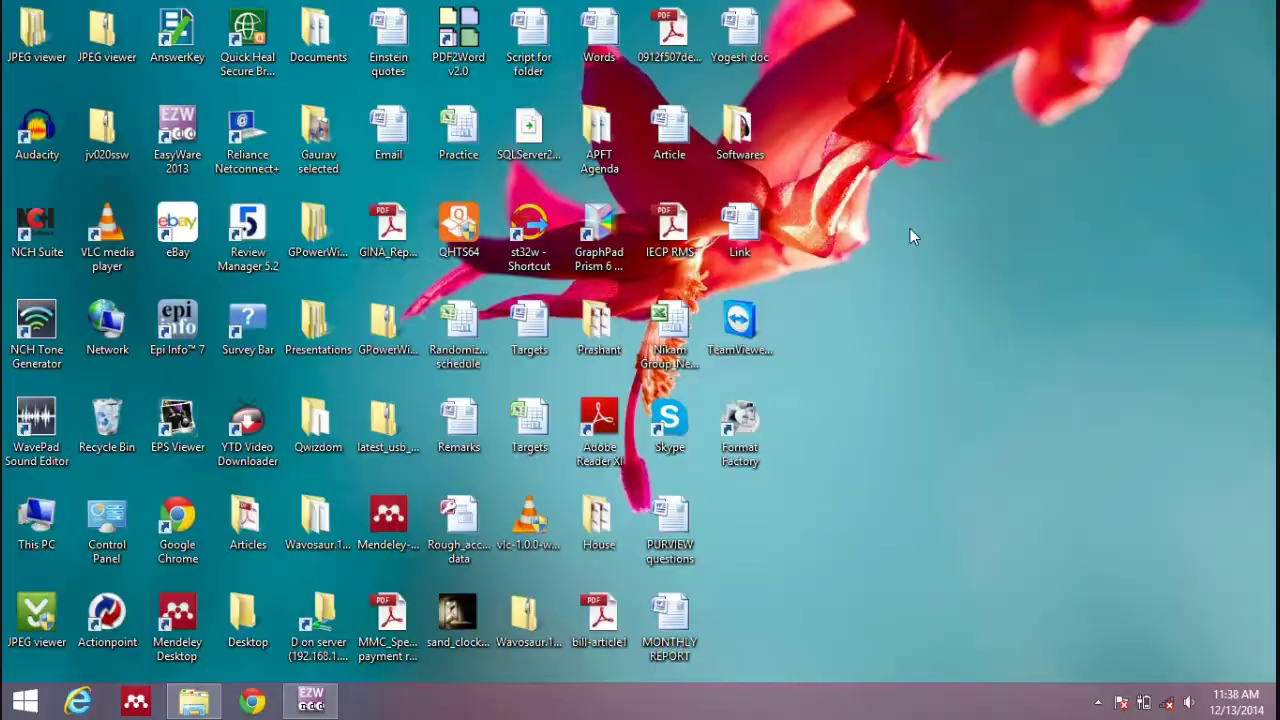
pyautogui.click(322, 706)
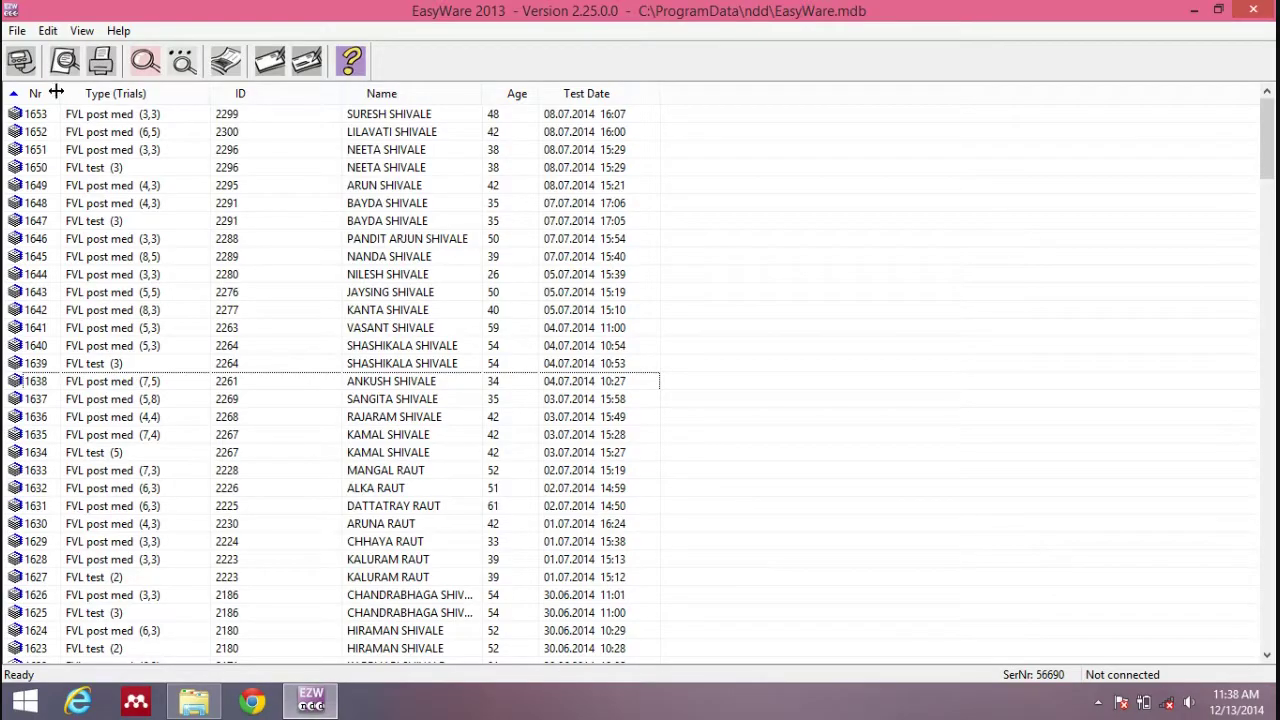
pyautogui.click(18, 32)
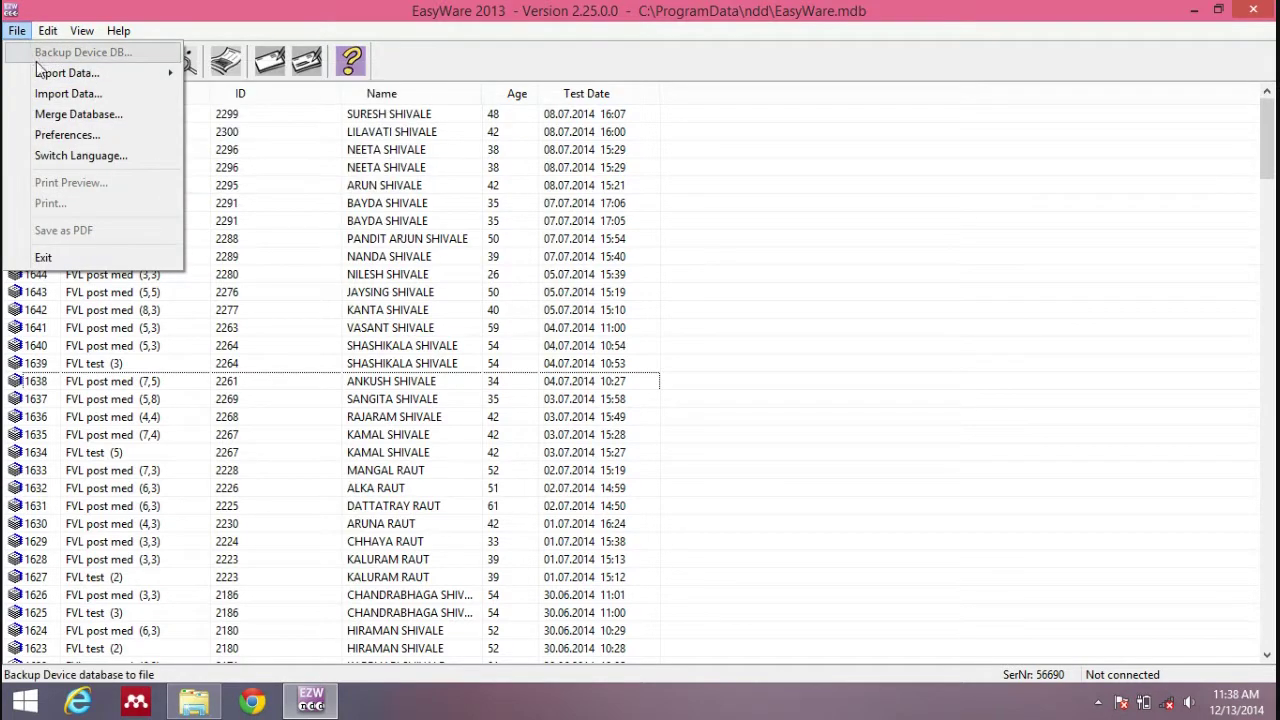
pyautogui.moveTo(55, 75)
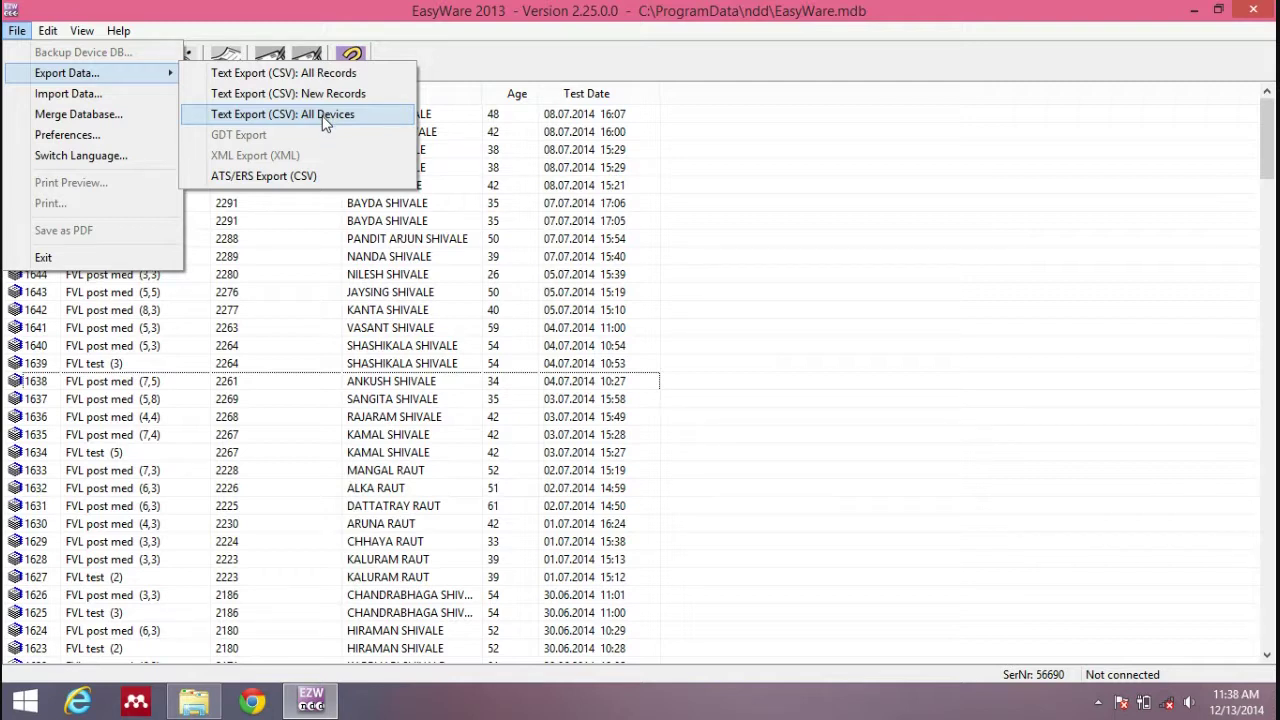
pyautogui.click(323, 121)
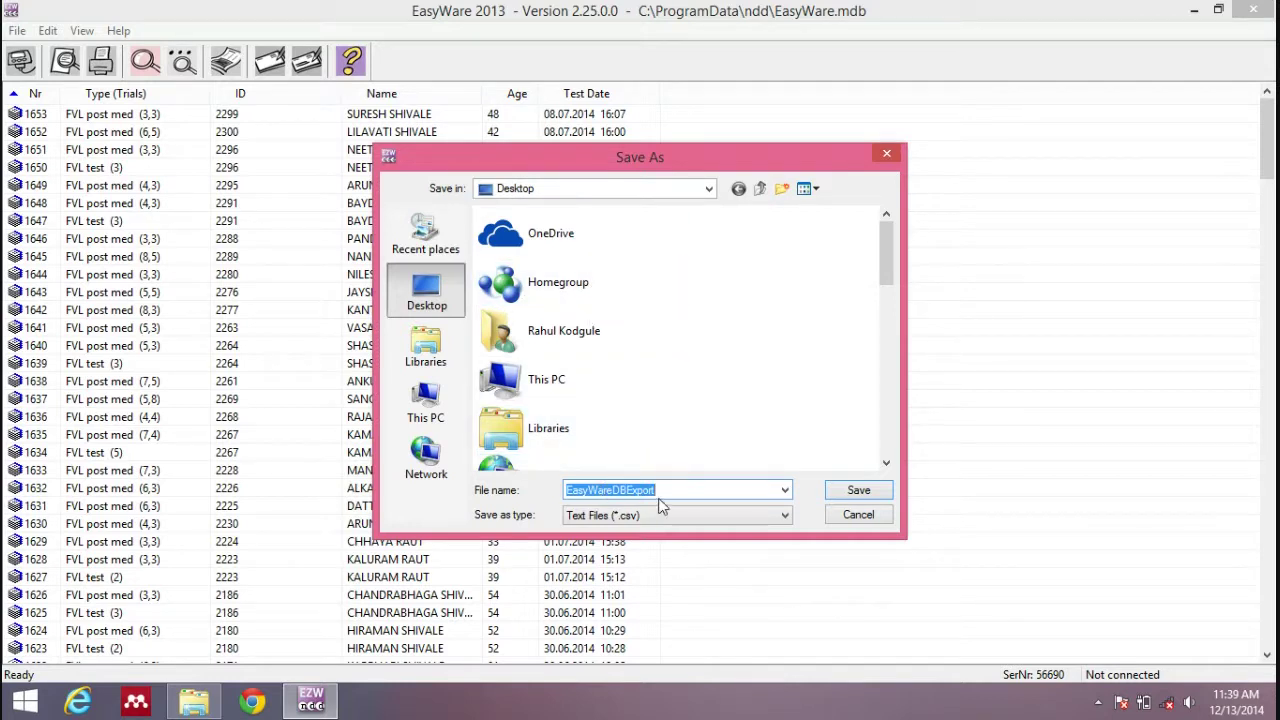
pyautogui.click(855, 490)
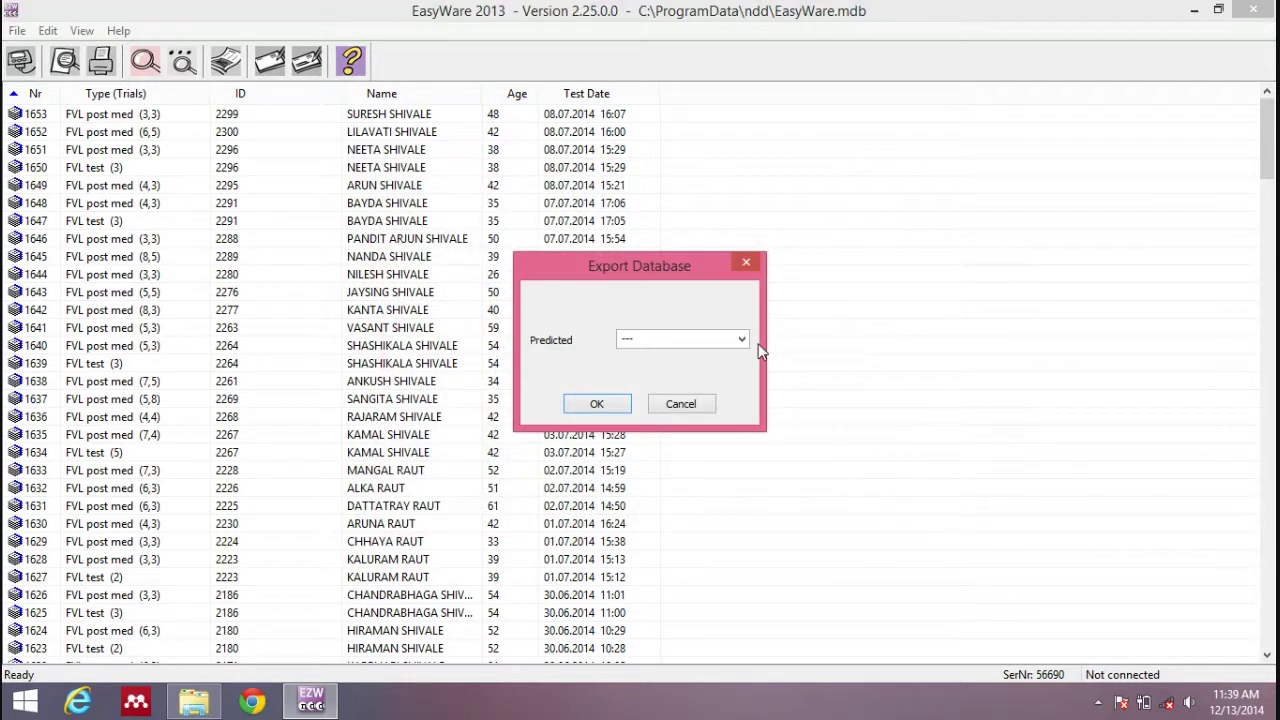
# - Set Predicted to Asian 1 in the Export Database options and confirm
pyautogui.click(743, 341)
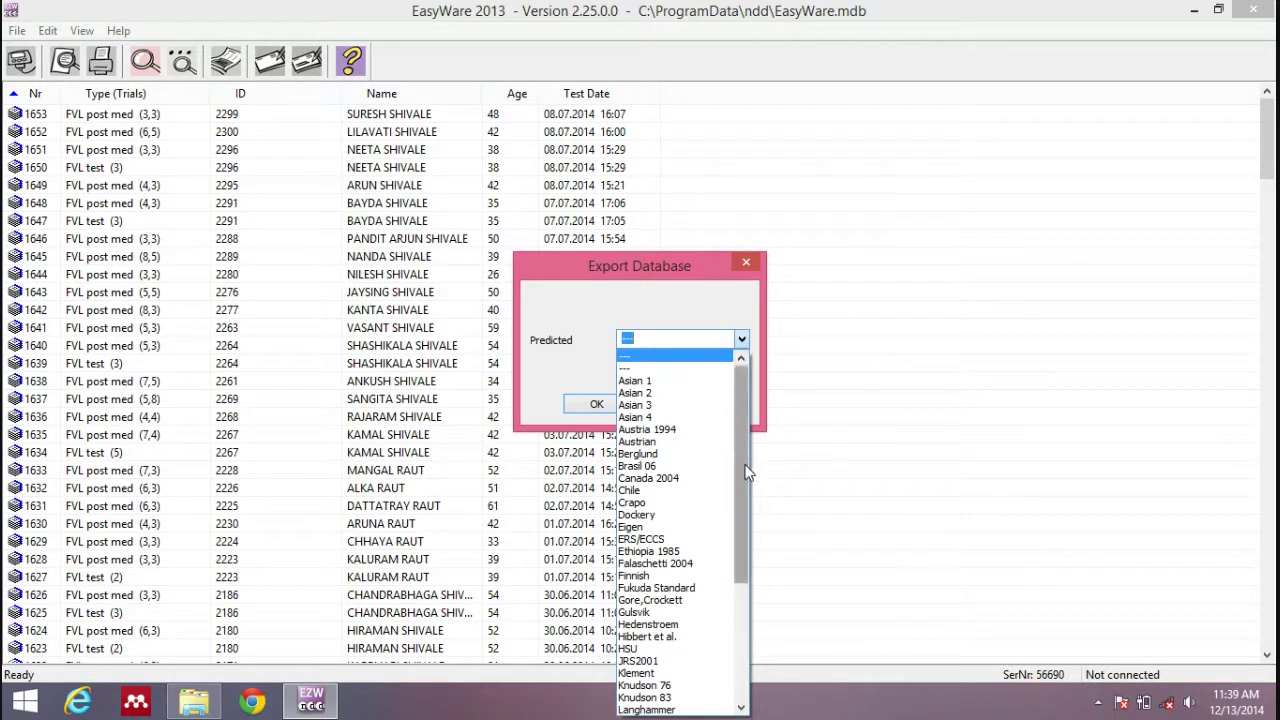
pyautogui.moveTo(748, 472); pyautogui.dragTo(737, 444)
pyautogui.moveTo(737, 444); pyautogui.dragTo(737, 443)
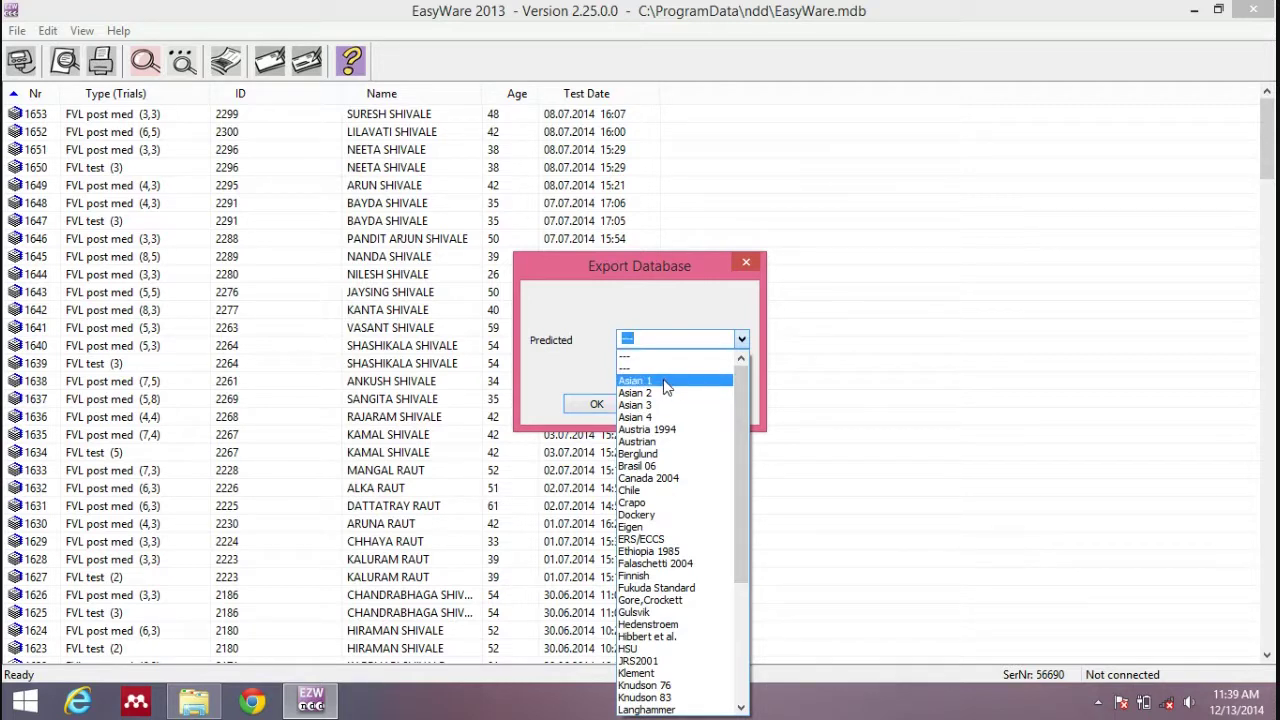
pyautogui.click(665, 383)
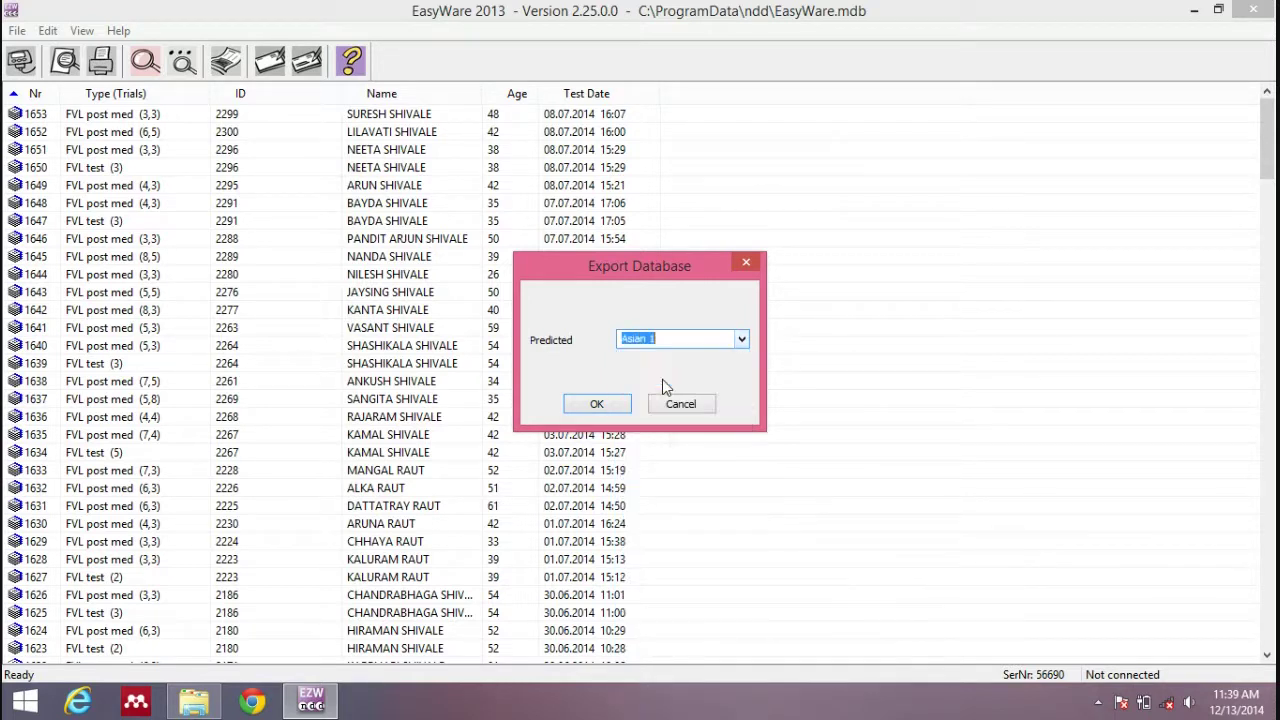
pyautogui.click(603, 404)
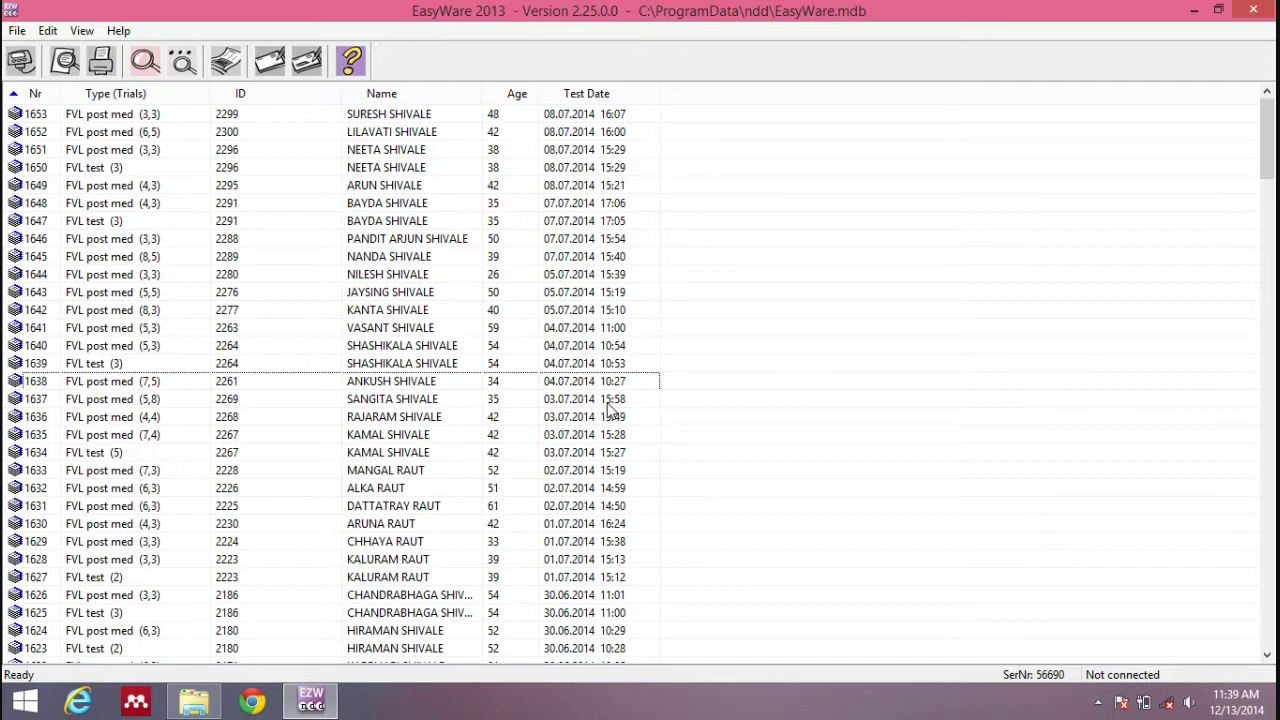
# - Minimise EasyWare and open EasyWareDBExport from the desktop in Excel
pyautogui.click(1195, 12)
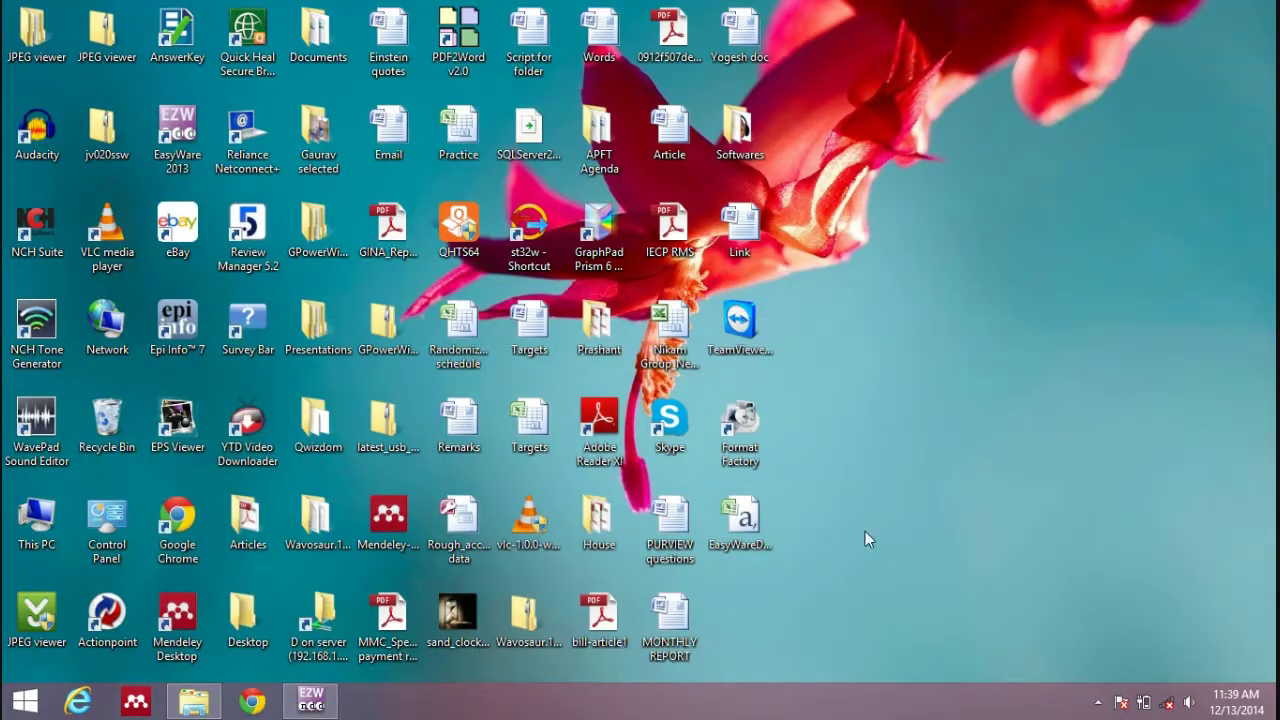
pyautogui.doubleClick(751, 536)
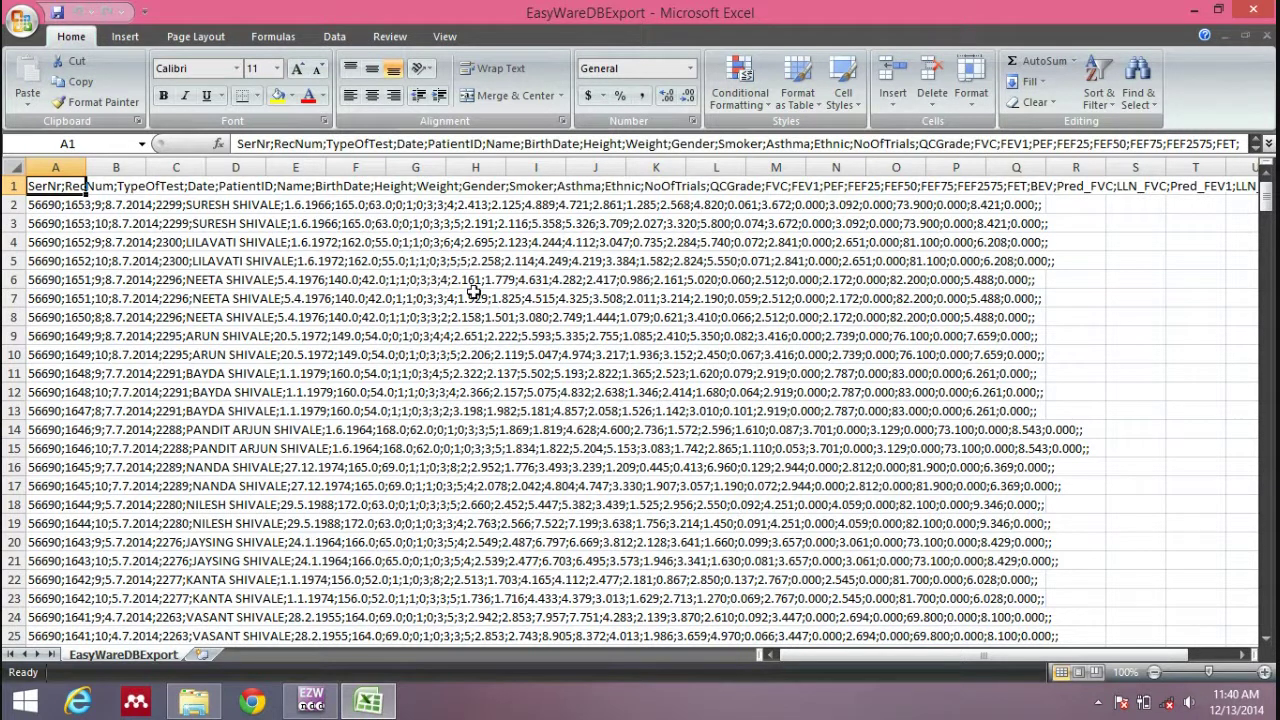
# - Select column A and launch Text to Columns from the Data tab
pyautogui.click(336, 37)
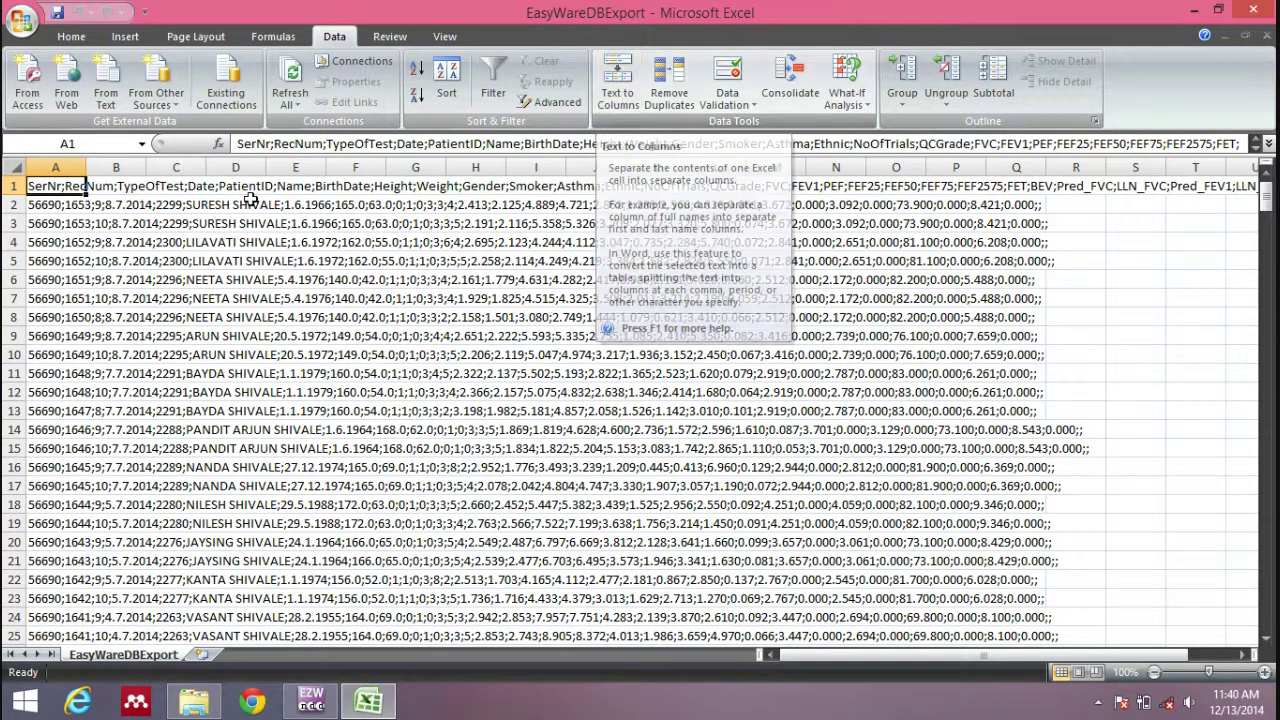
pyautogui.click(62, 163)
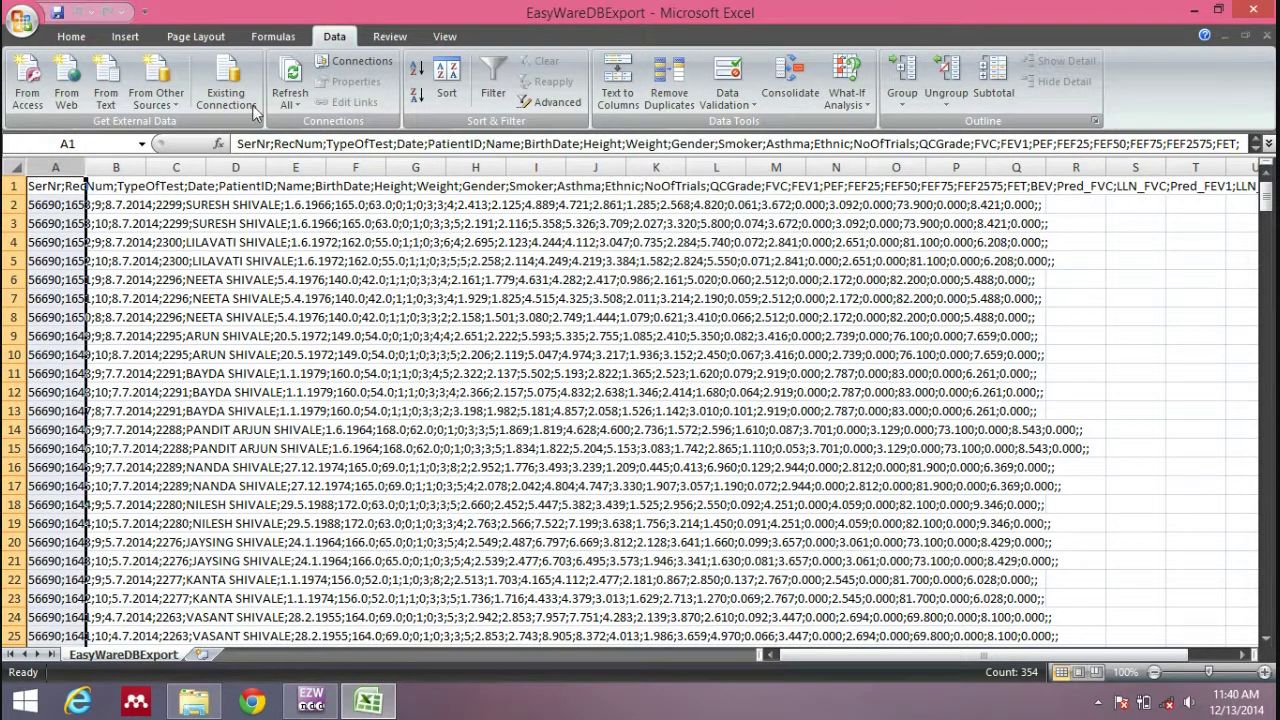
pyautogui.click(628, 104)
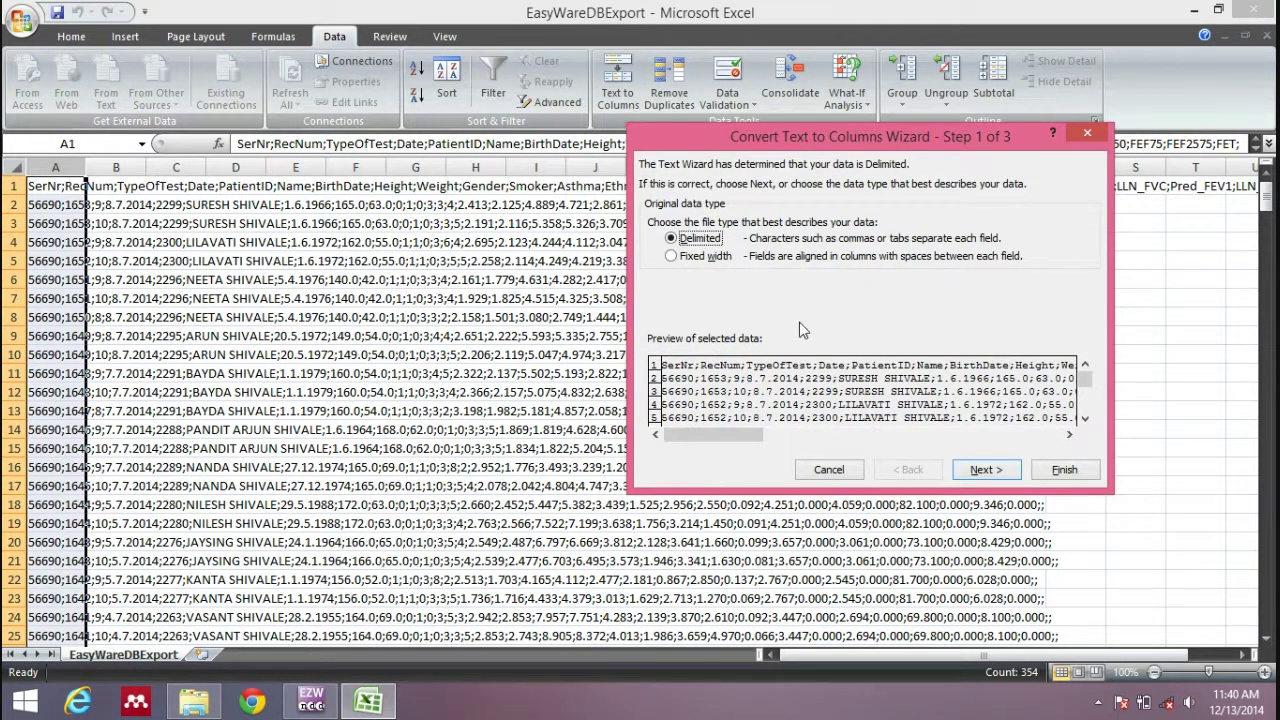
# - Keep Delimited, split on Semicolon instead of Tab, and advance to step 3
pyautogui.click(984, 471)
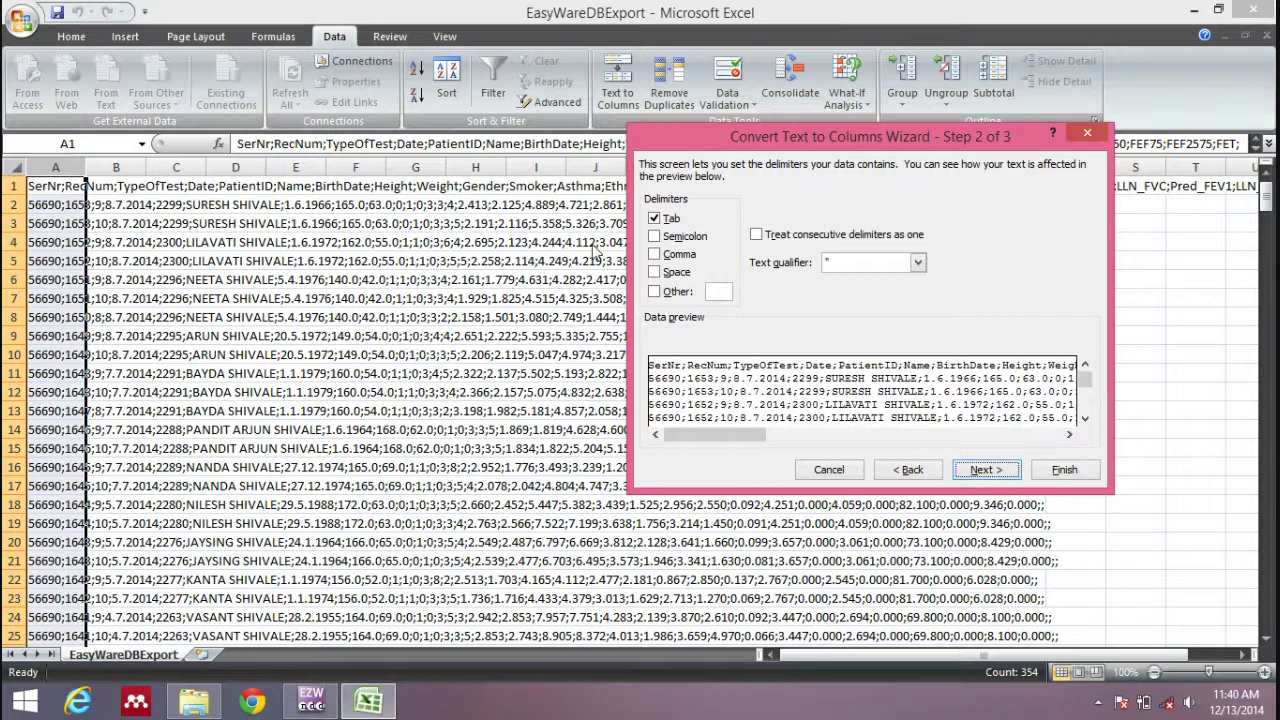
pyautogui.click(673, 240)
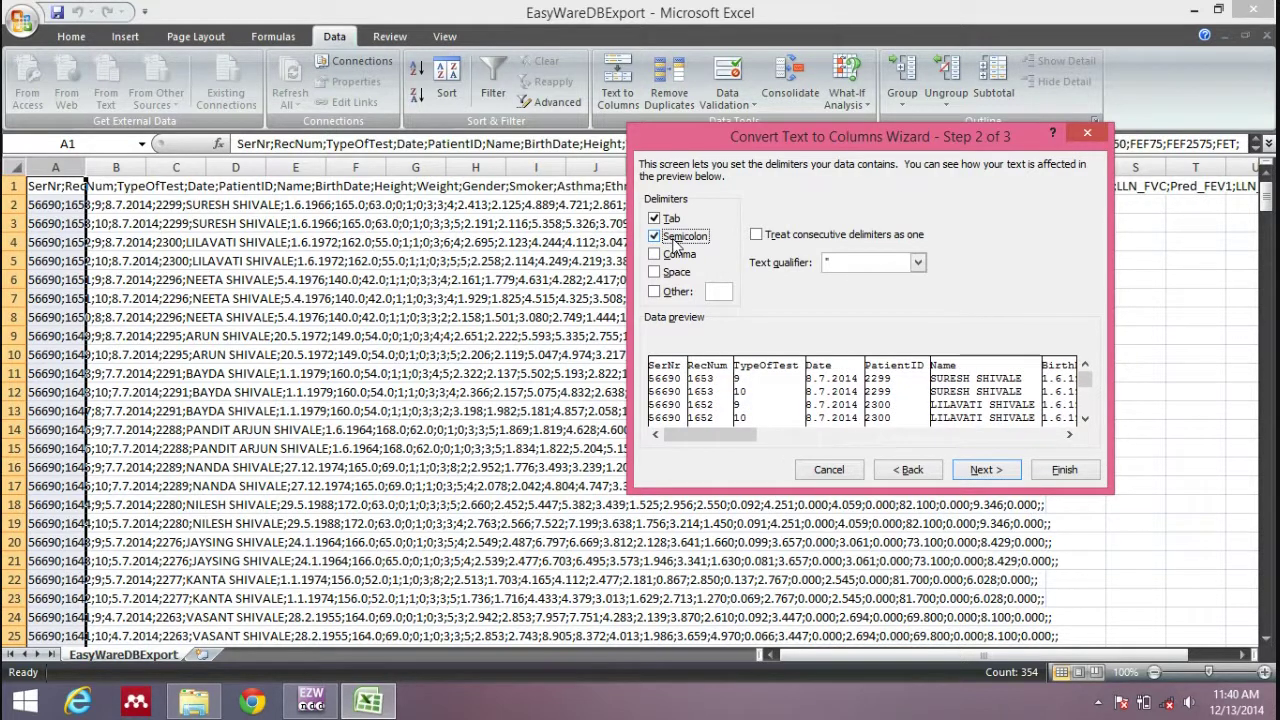
pyautogui.click(670, 219)
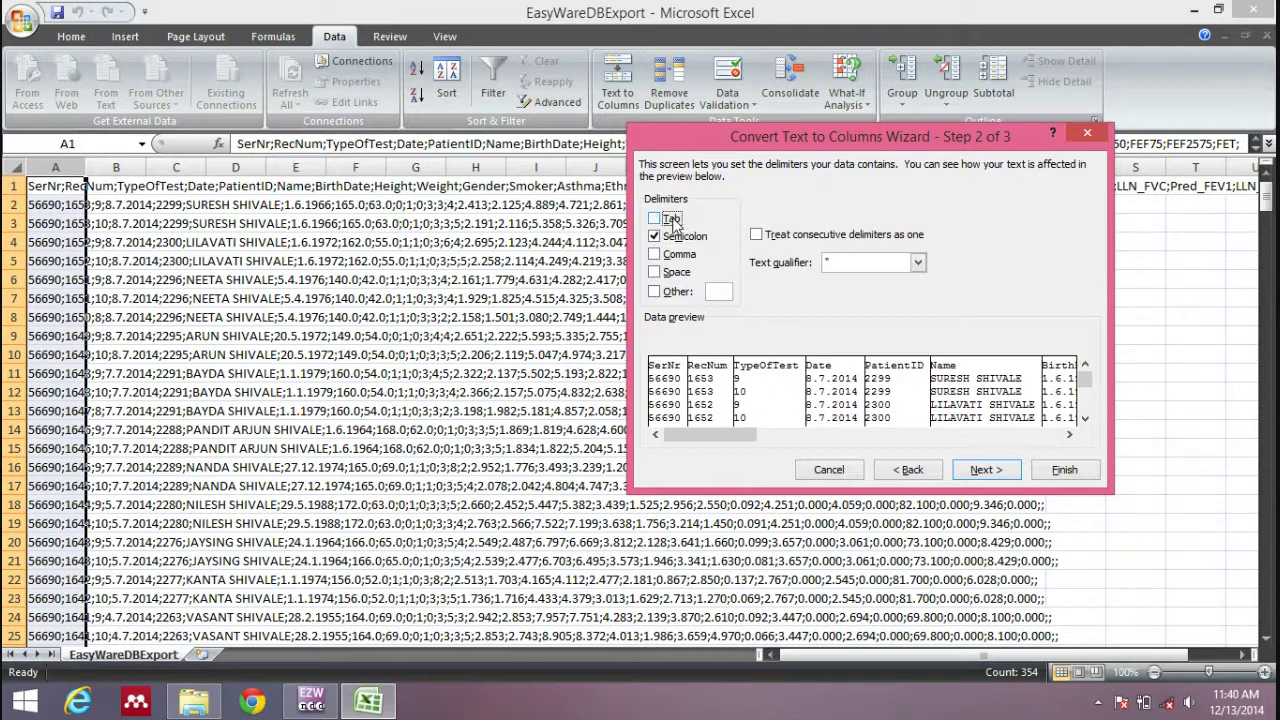
pyautogui.click(981, 471)
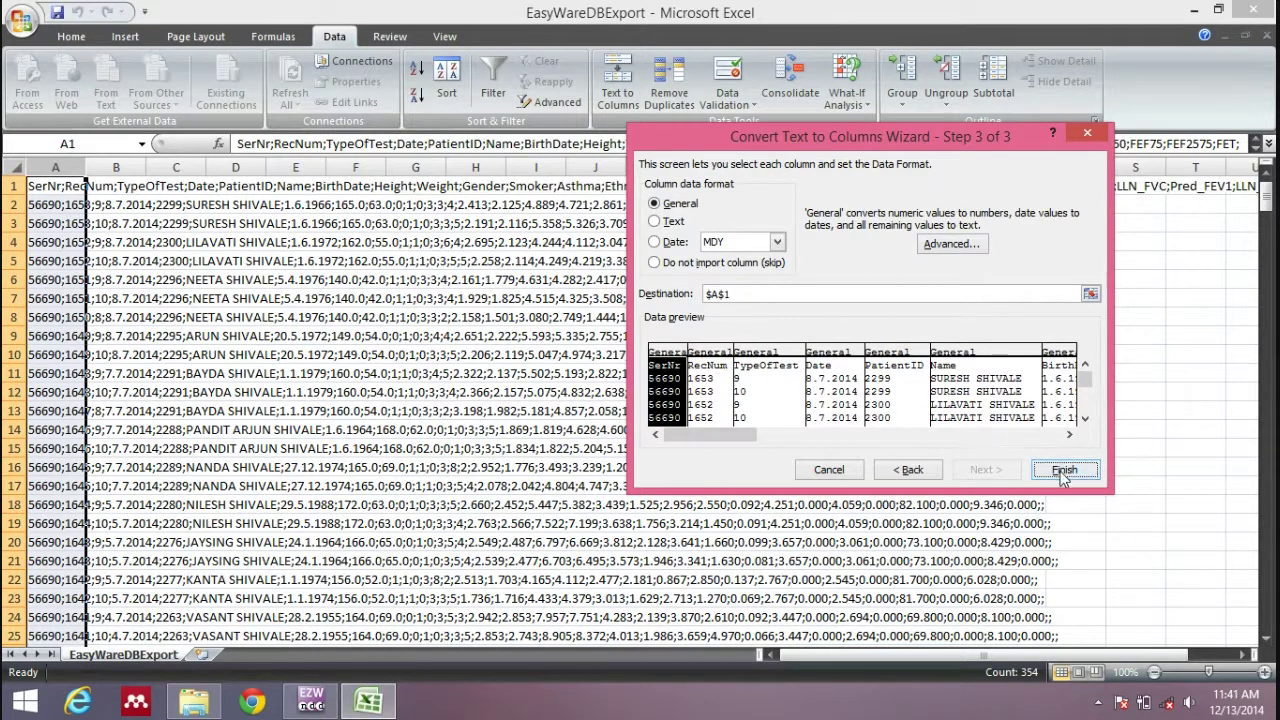
# - Finish the Text to Columns split, then check the Gender, Smoker and Asthma values in J2, K2 and L2
pyautogui.click(1063, 470)
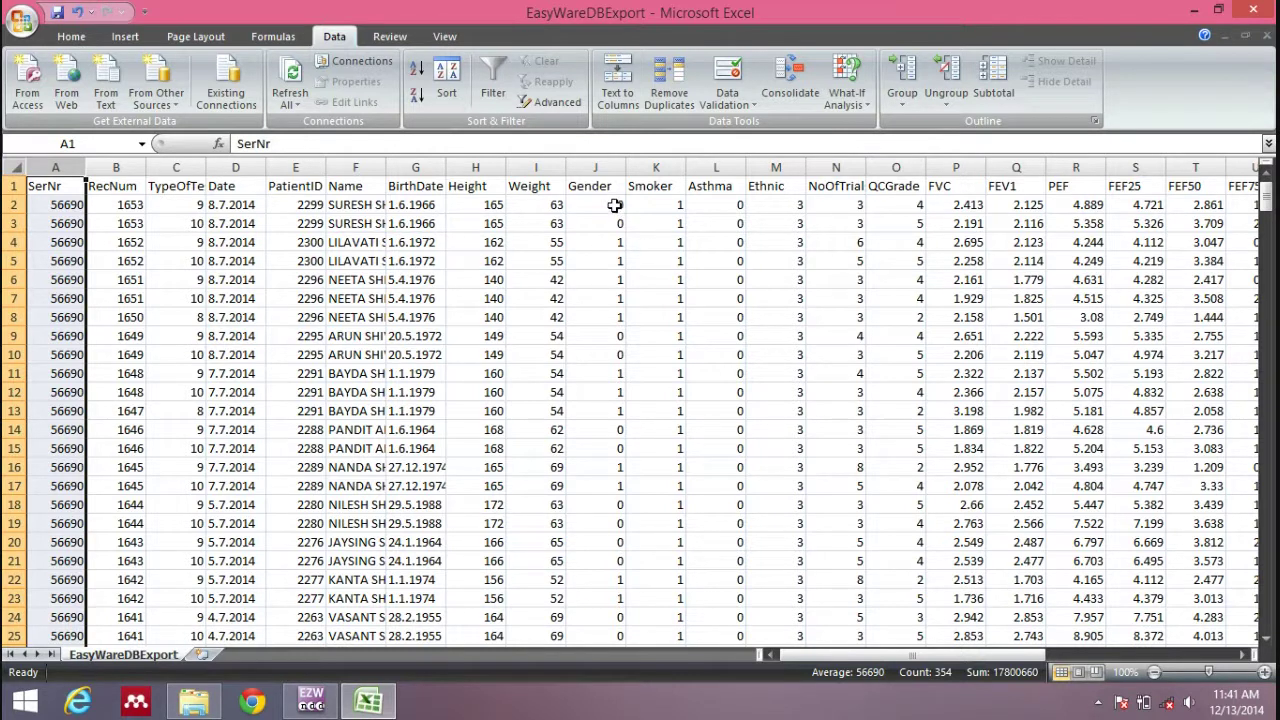
pyautogui.click(614, 205)
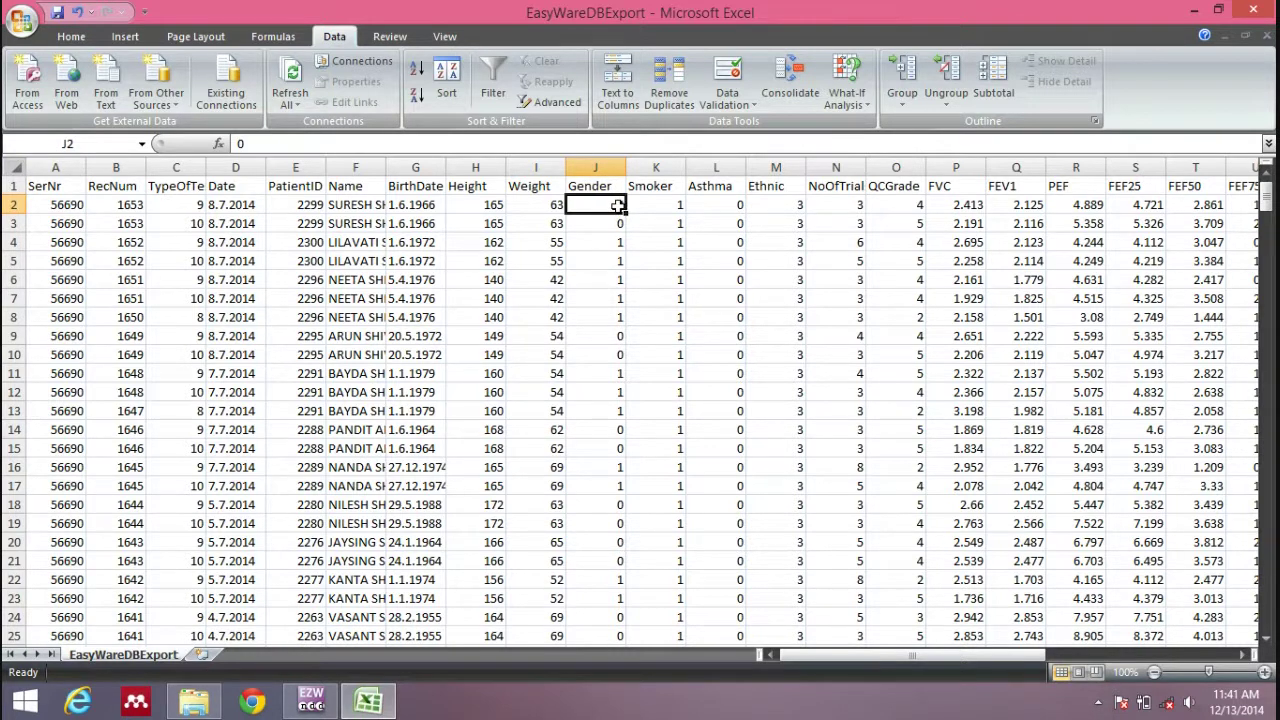
pyautogui.click(670, 205)
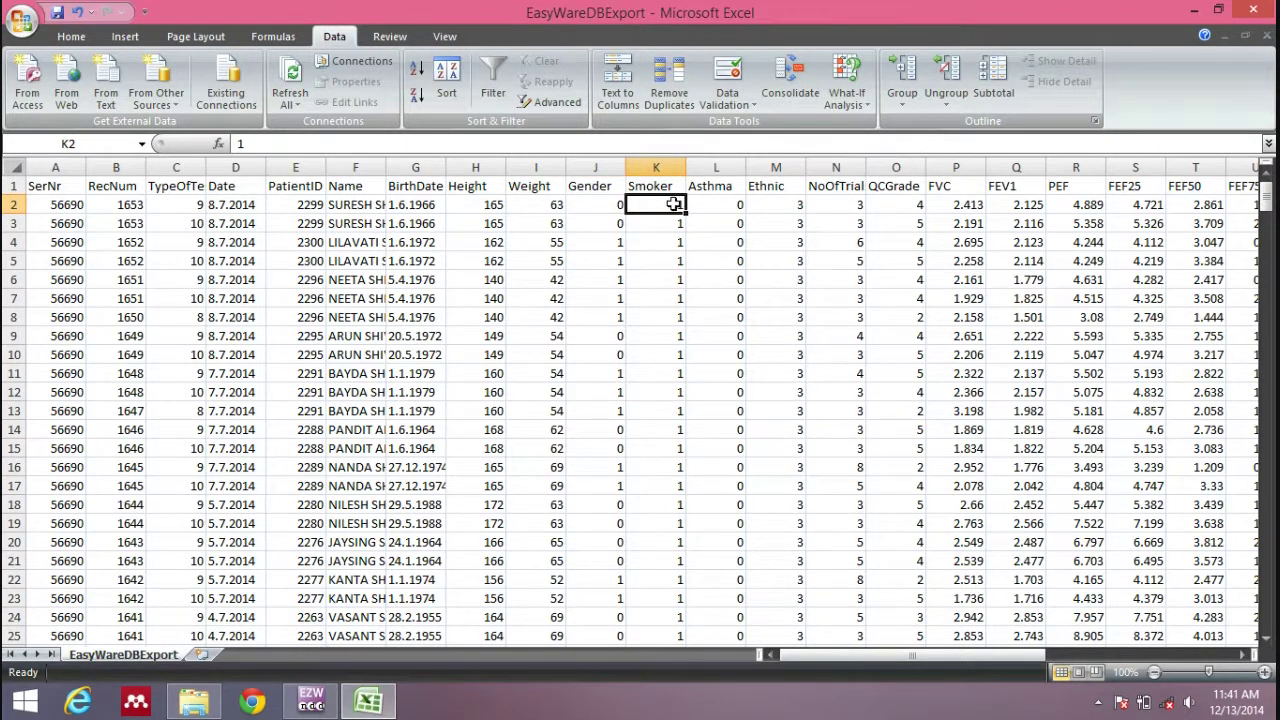
pyautogui.click(735, 204)
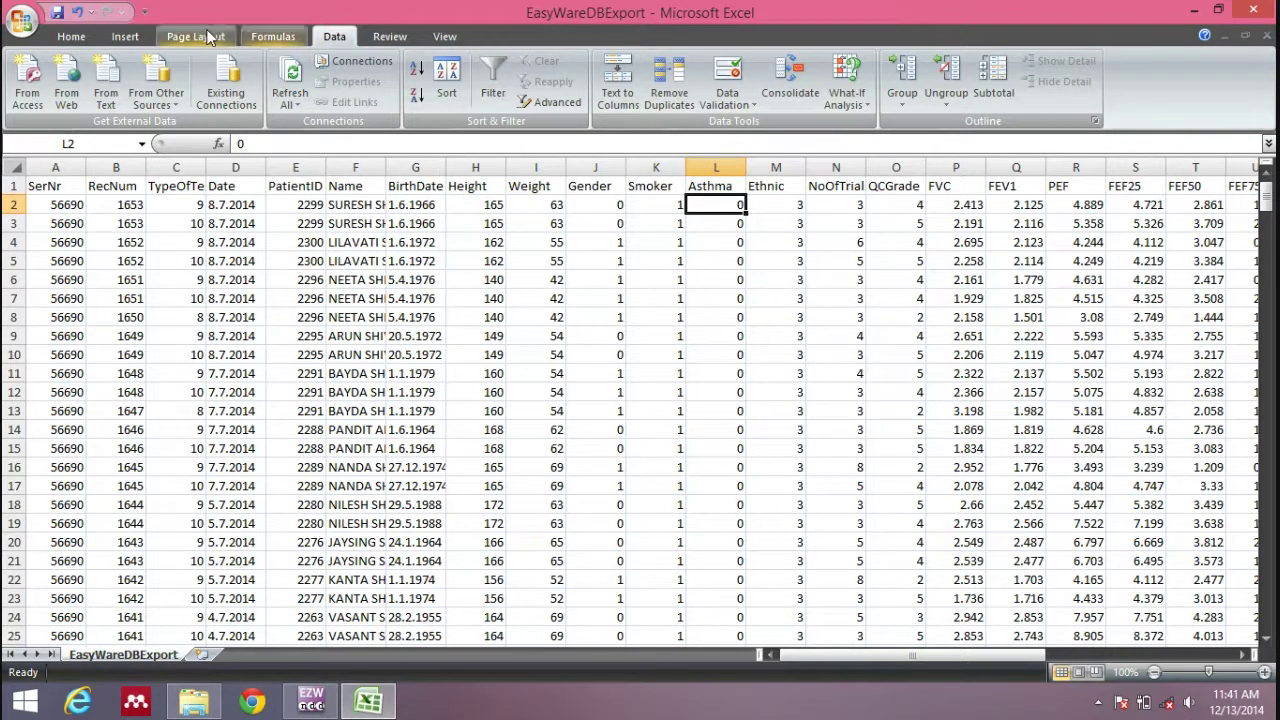
# - Save the split workbook as a new file named EasyWareDBExport1
pyautogui.click(24, 22)
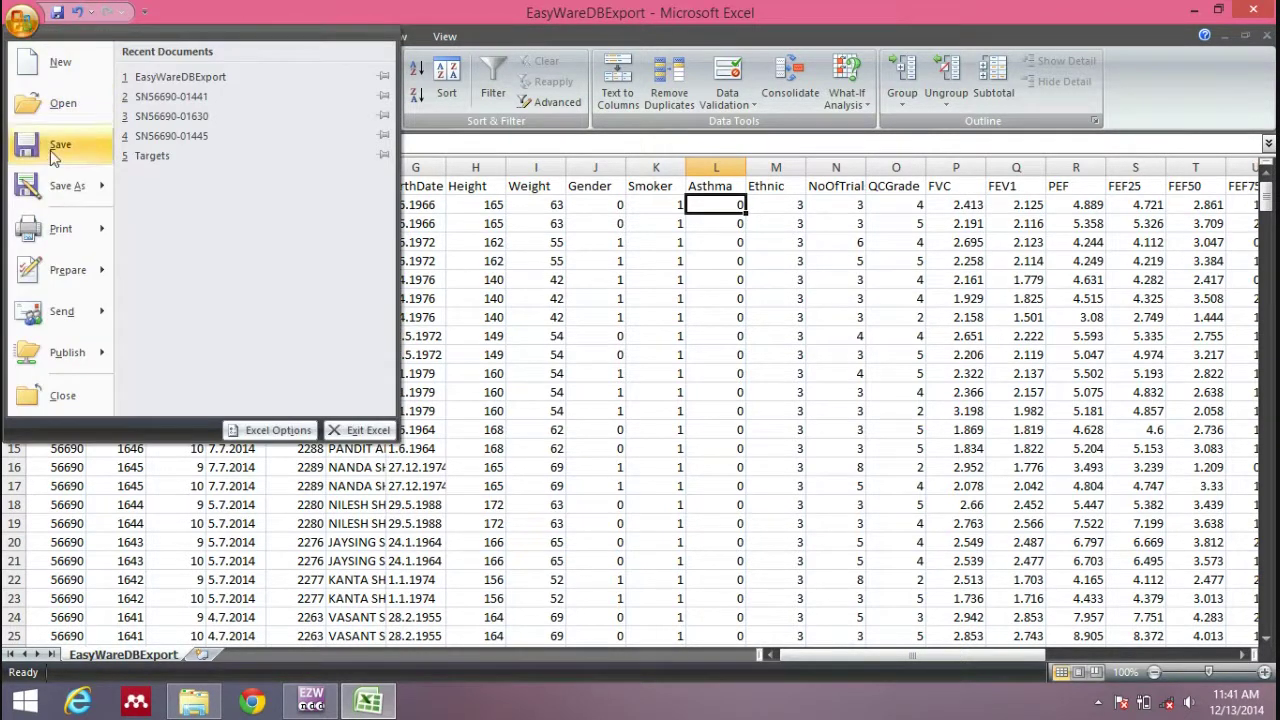
pyautogui.click(62, 188)
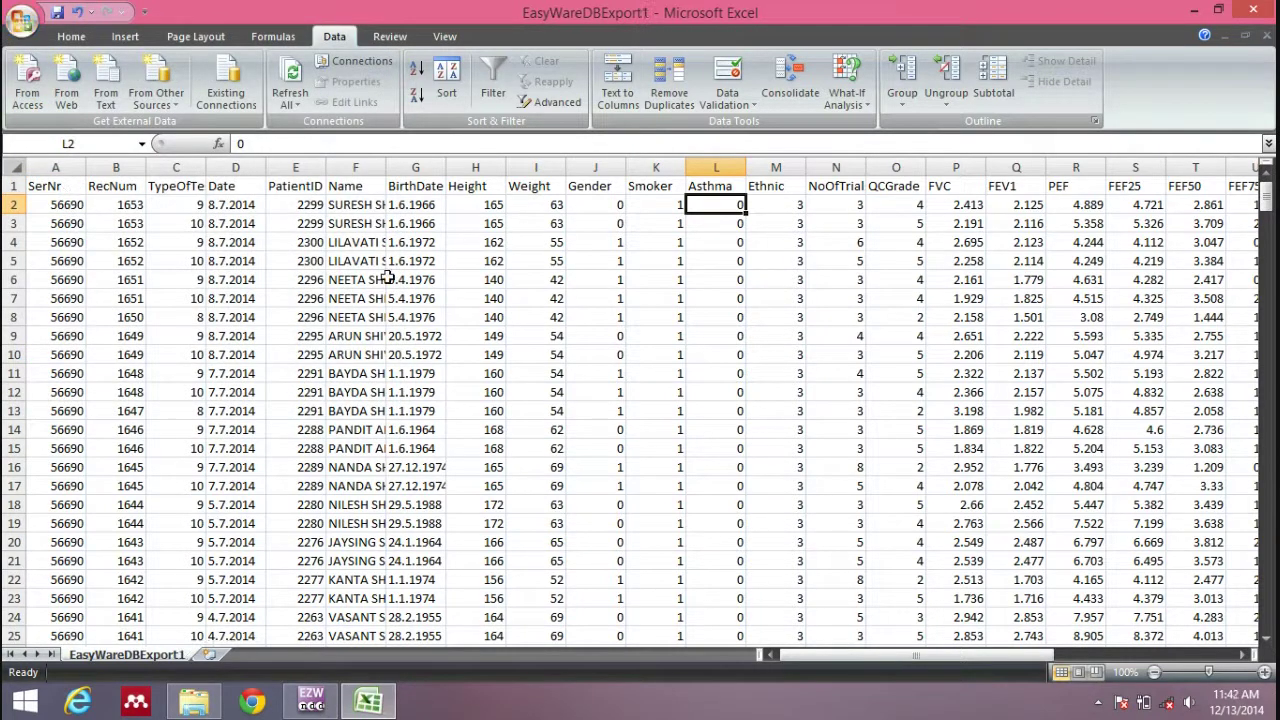